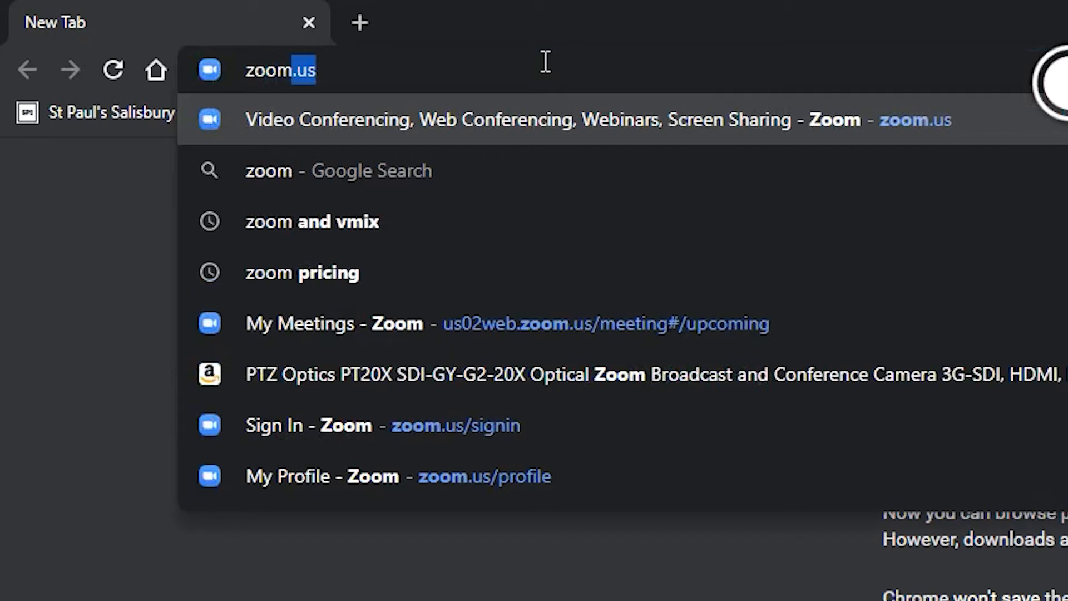
# Step: Load the zoom.us website in Chrome
pyautogui.press('Return')
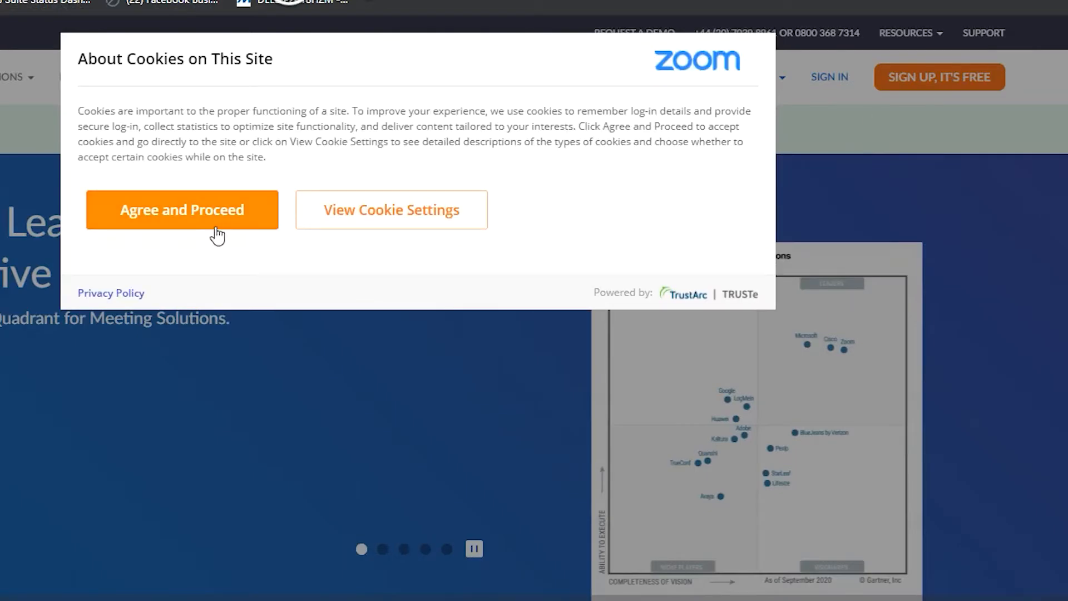
# Step: Accept the site's cookies and begin a free Zoom sign-up
pyautogui.click(198, 226)
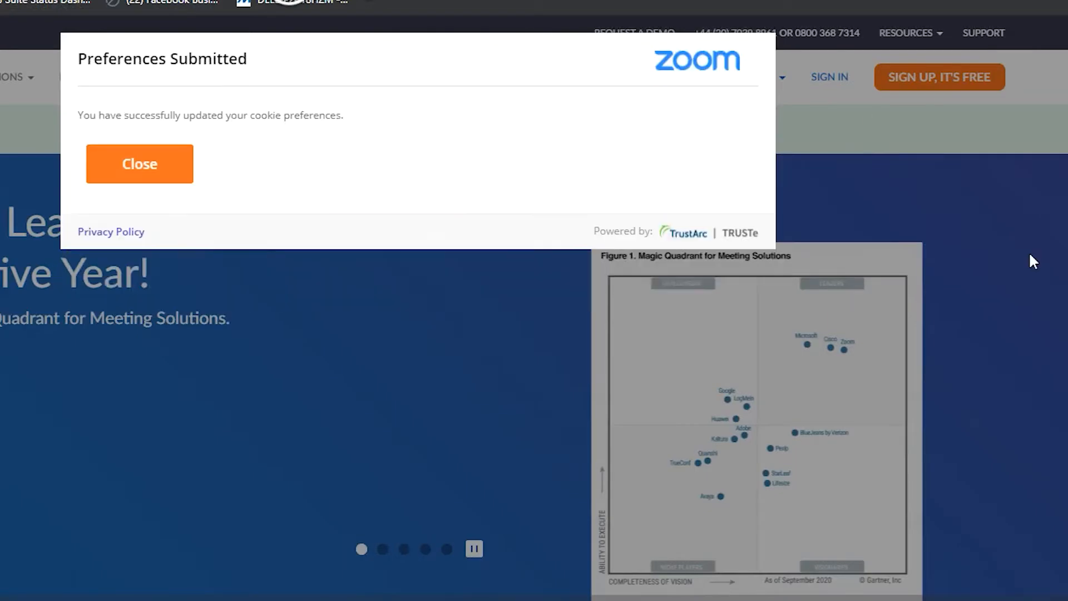
pyautogui.click(159, 173)
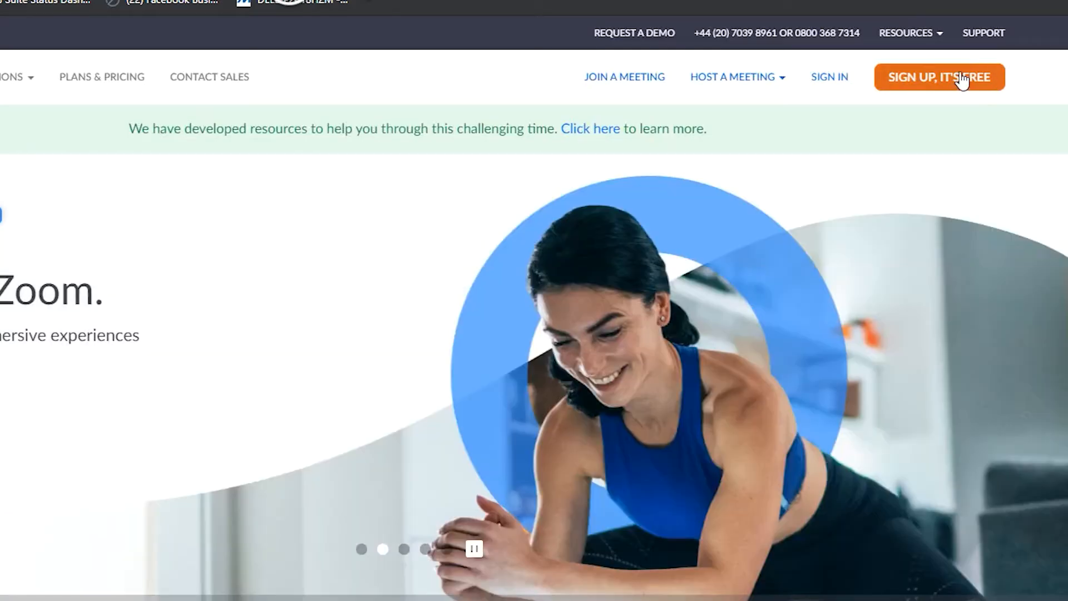
pyautogui.click(923, 82)
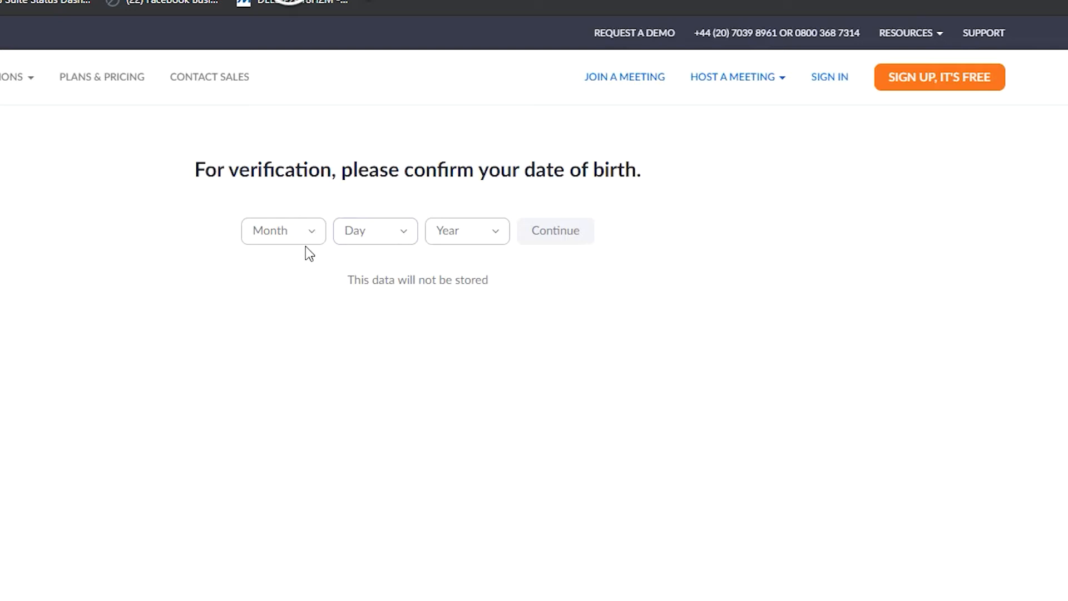
# Step: Enter the birth date as Jan 1, 1977 to pass age verification
pyautogui.click(313, 235)
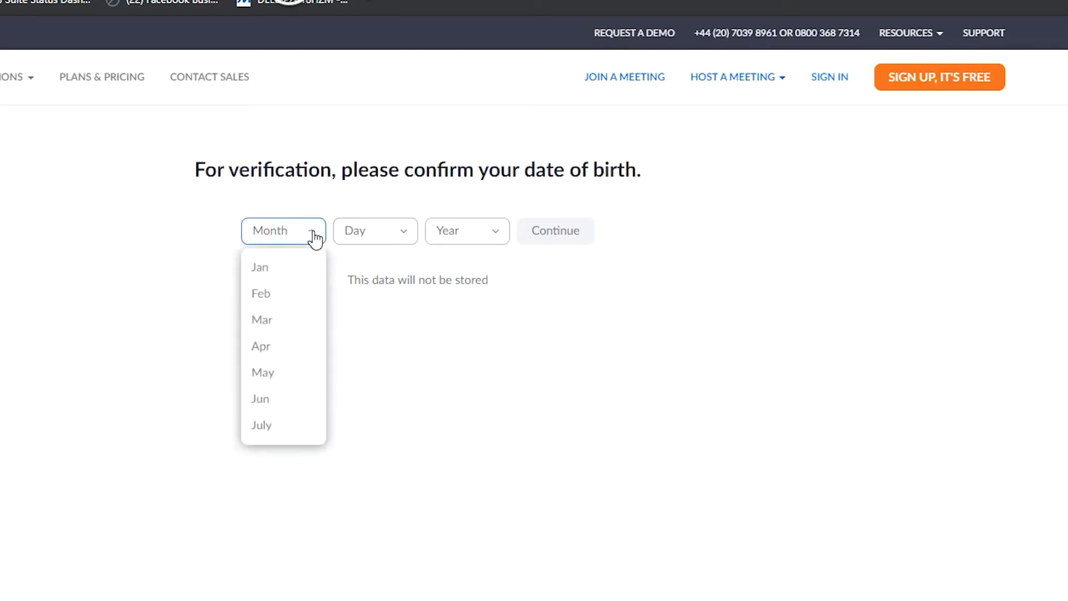
pyautogui.click(273, 269)
pyautogui.click(414, 231)
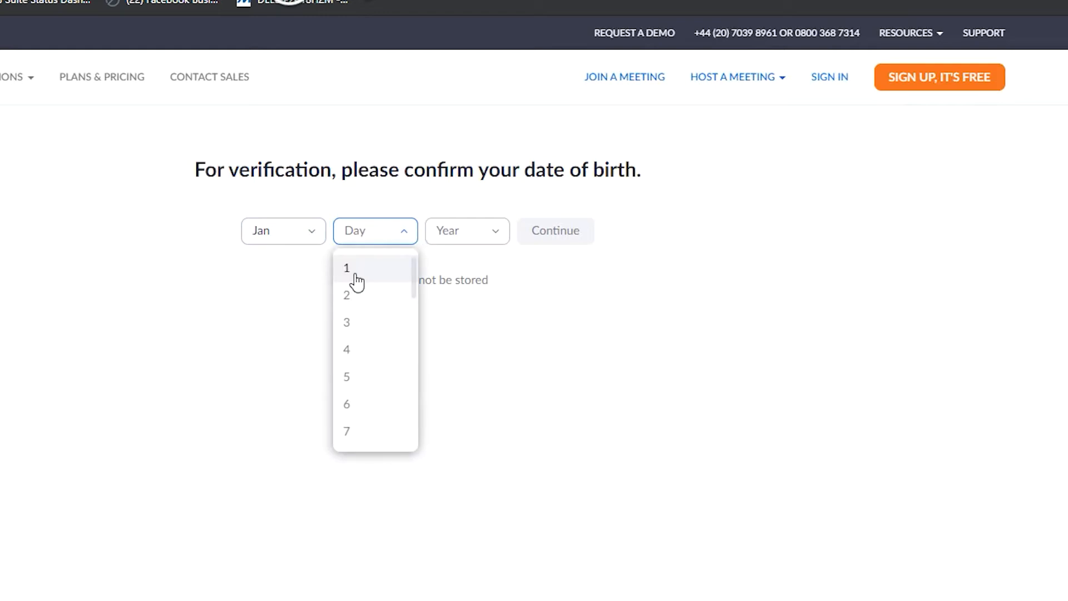
pyautogui.click(499, 234)
pyautogui.scroll(-8, 470, 375)
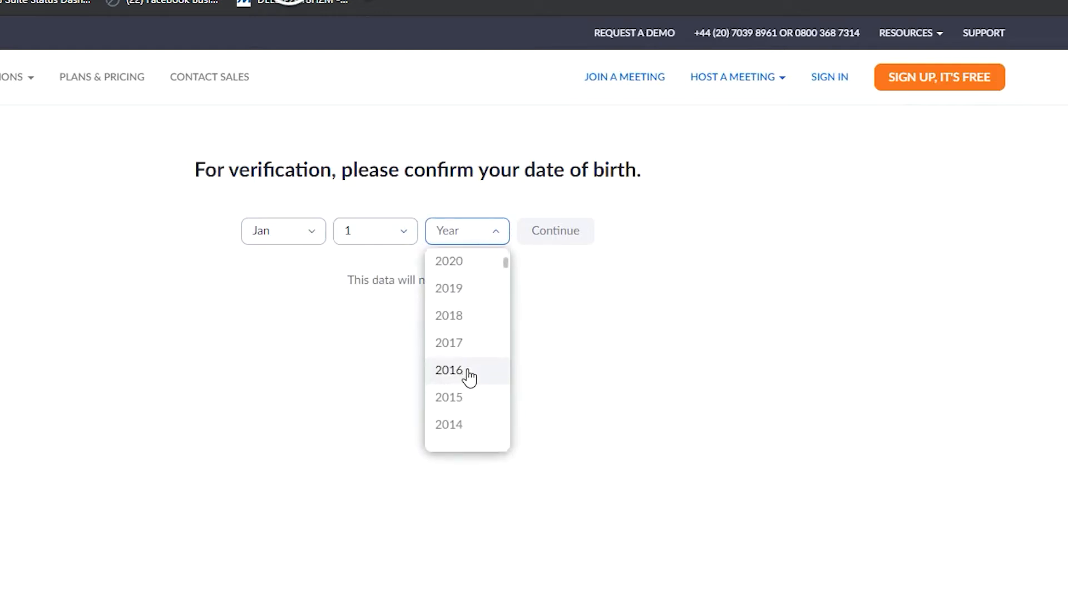
pyautogui.scroll(-15, 470, 373)
pyautogui.scroll(10, 470, 367)
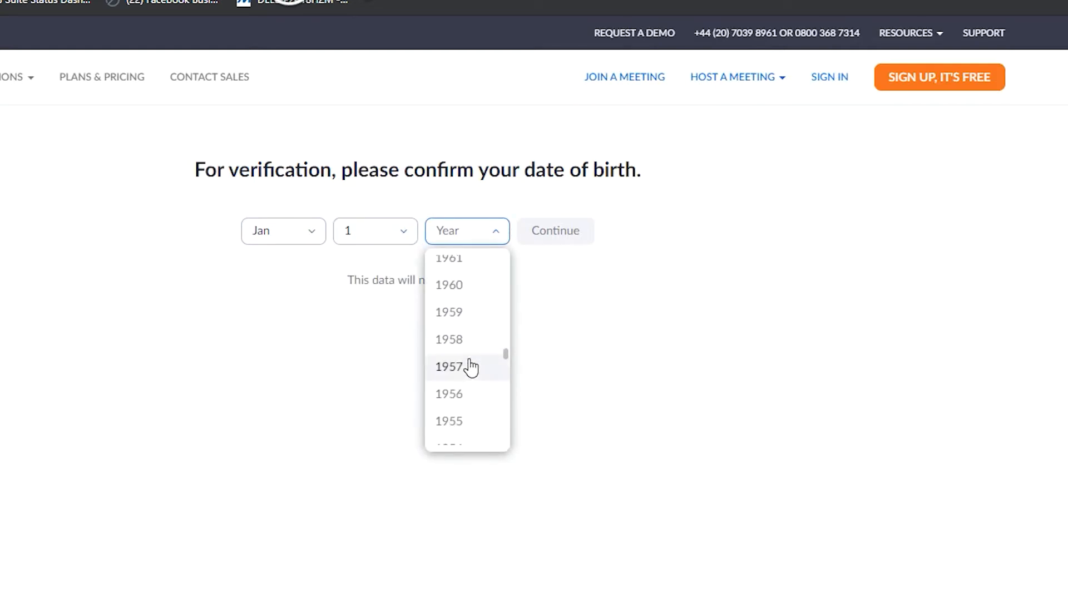
pyautogui.scroll(6, 469, 364)
pyautogui.scroll(-5, 467, 364)
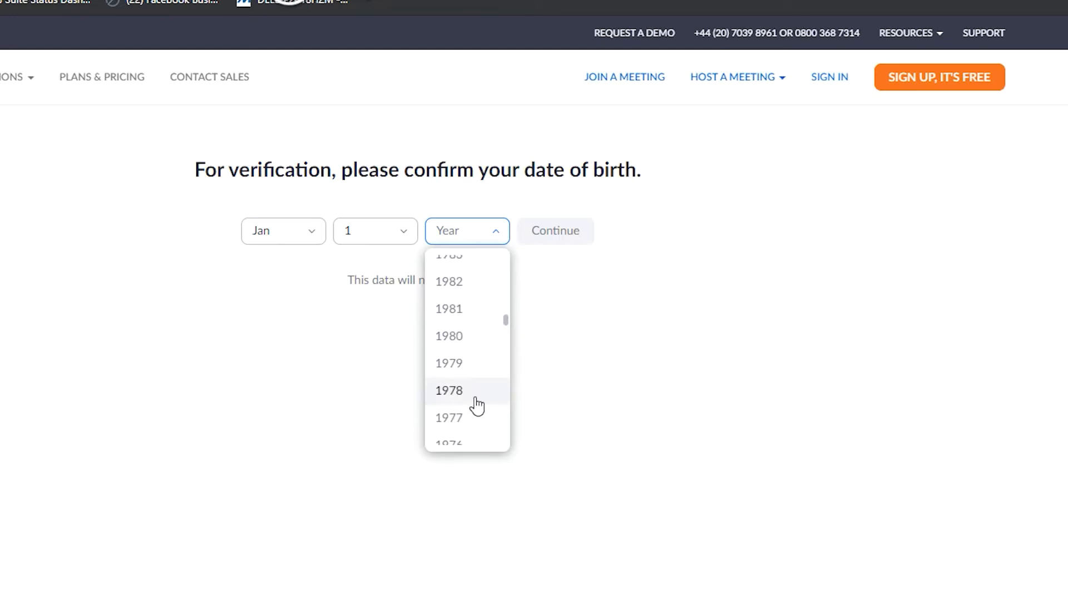
pyautogui.click(459, 418)
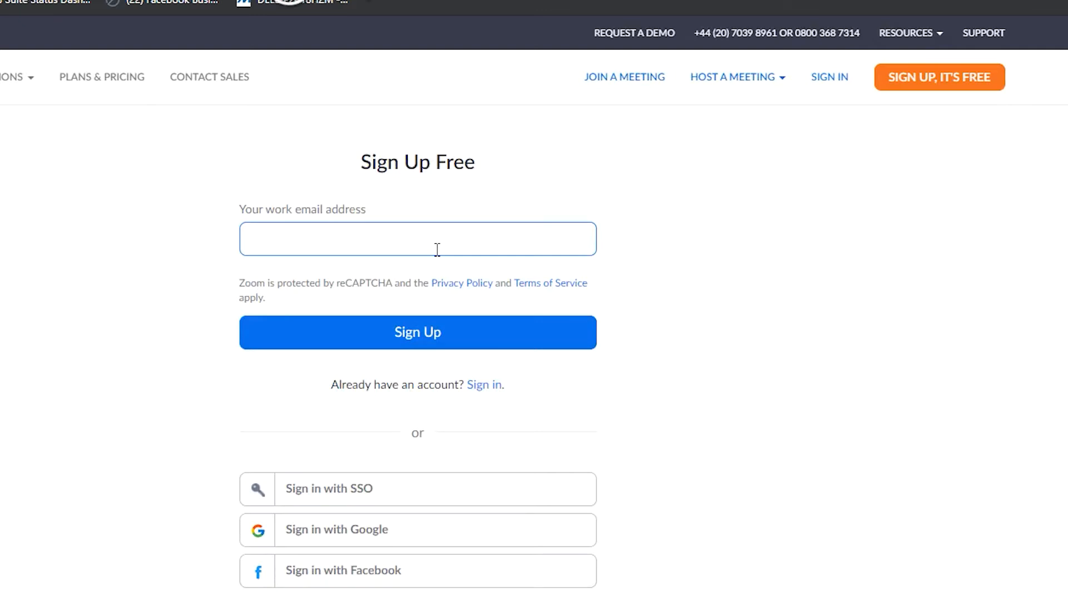
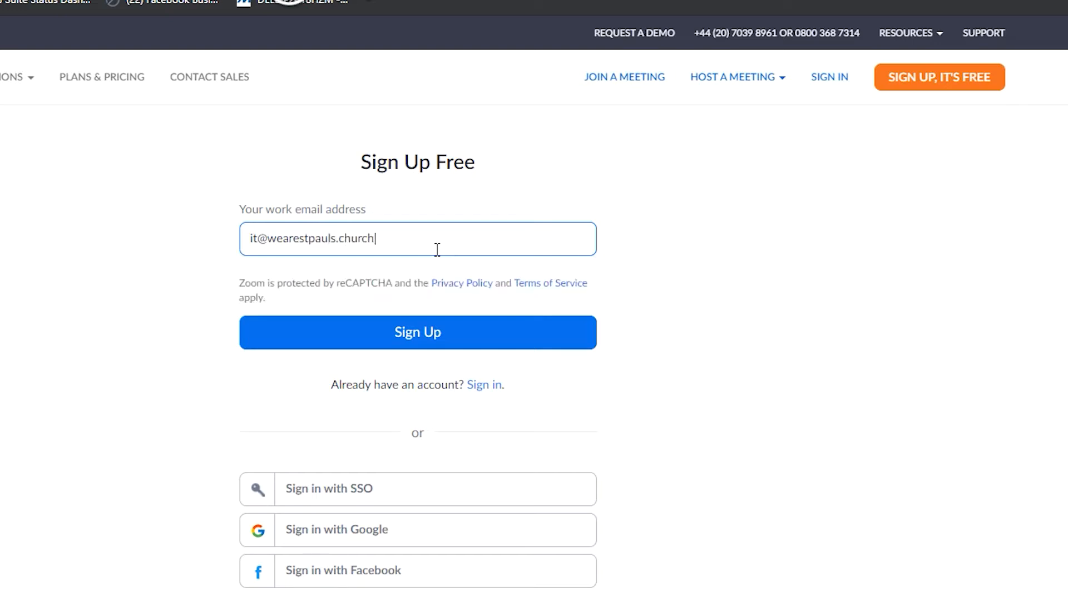
# Step: Sign up for a free account using the work email address
pyautogui.click(354, 345)
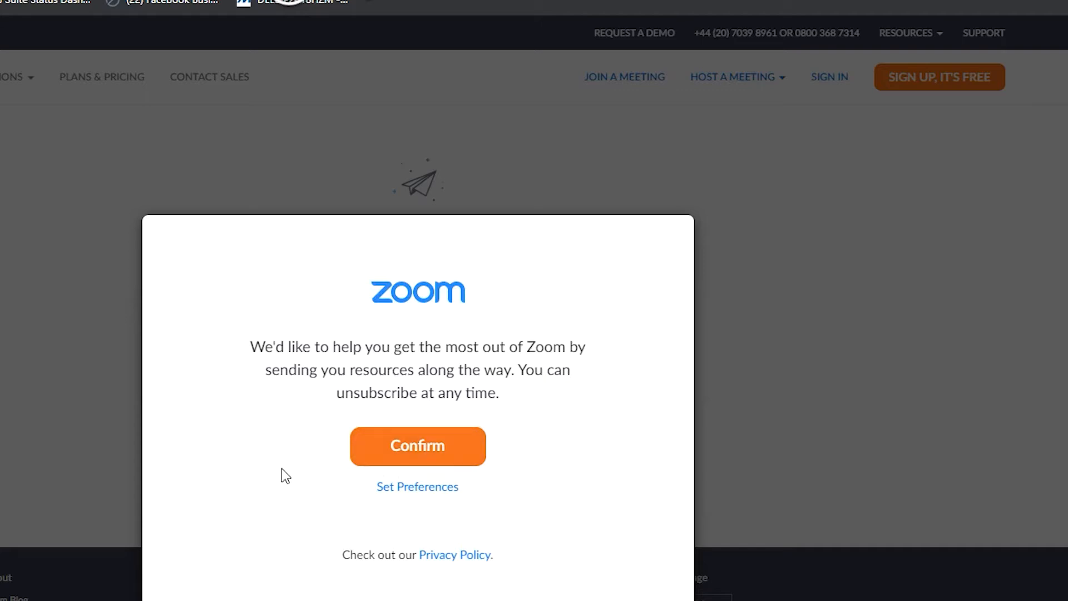
# Step: Choose 'Unsubscribe me entirely' from Zoom's promotional emails and close the preferences tab
pyautogui.click(432, 488)
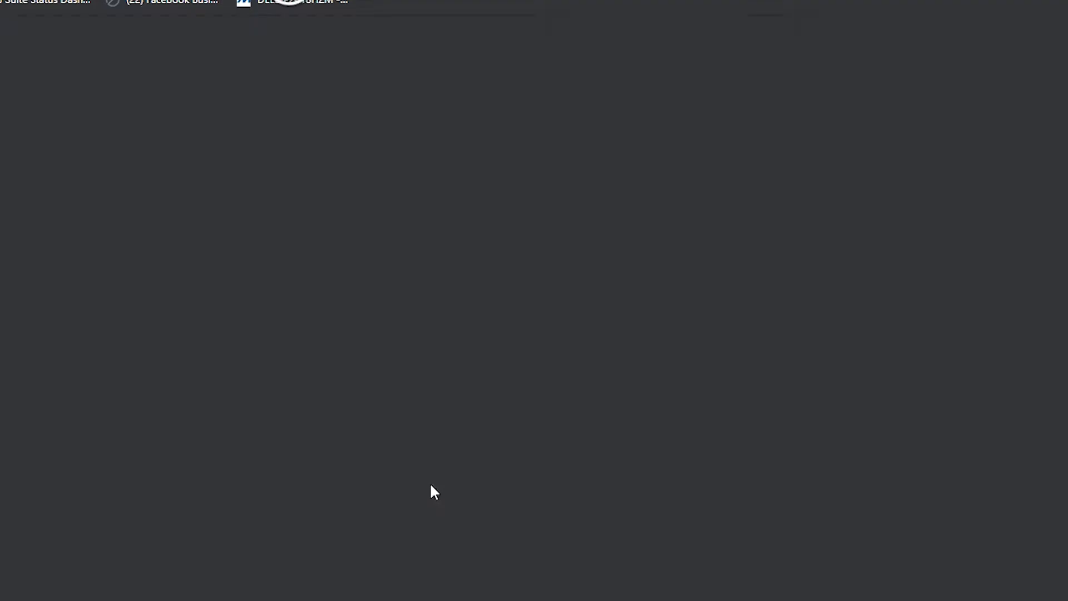
pyautogui.scroll(-3, 139, 491)
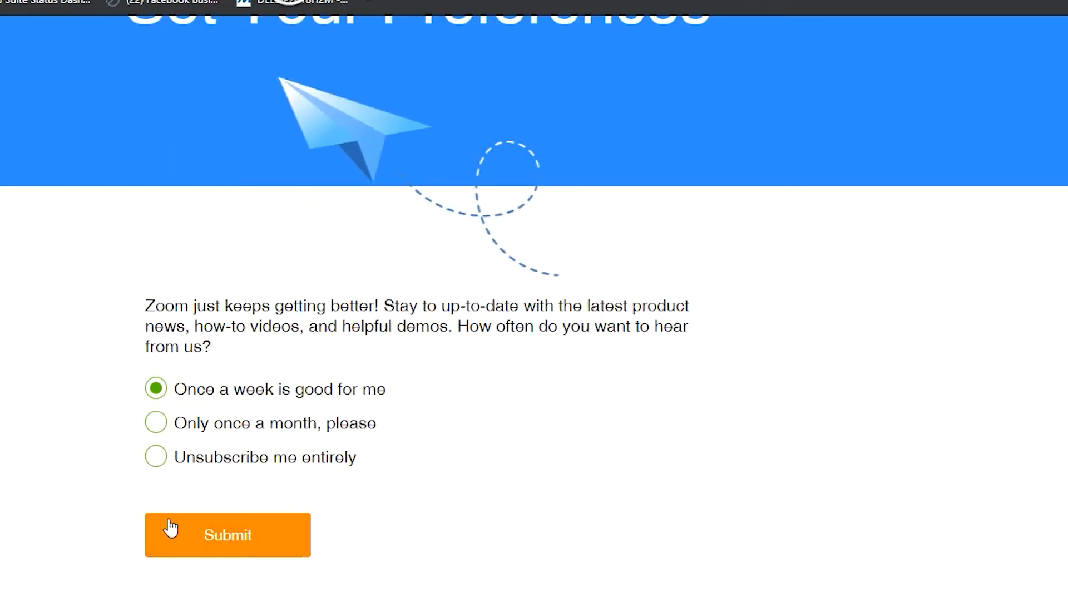
pyautogui.click(154, 461)
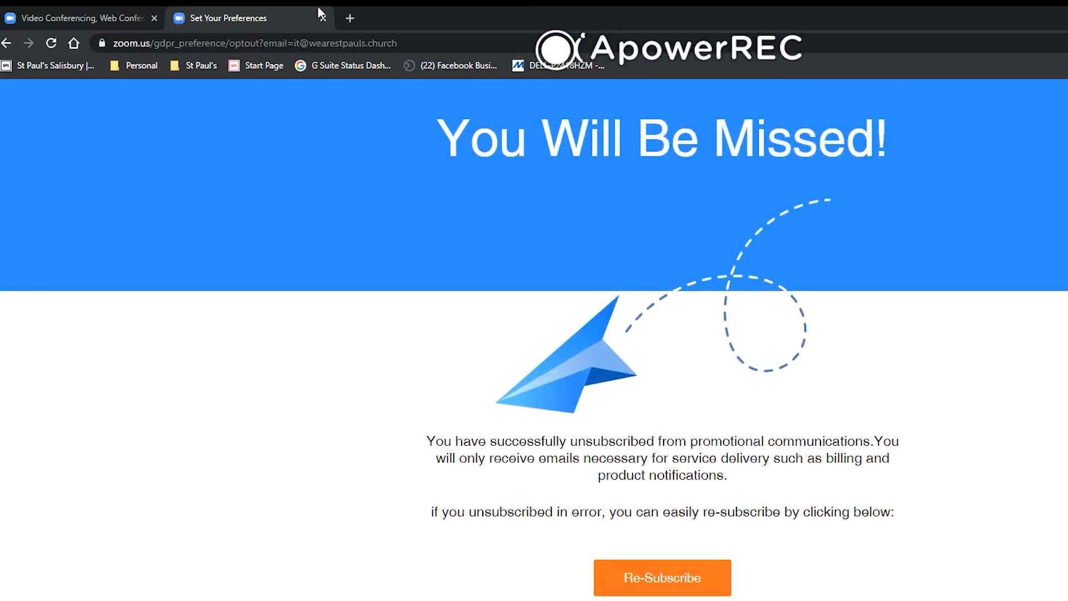
pyautogui.click(323, 18)
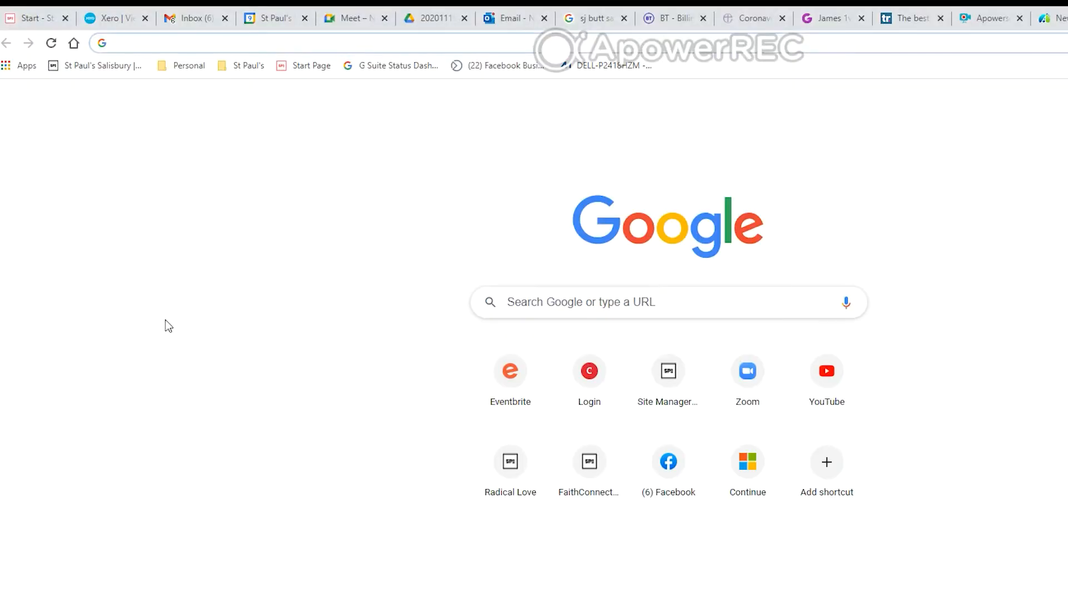
# Step: Follow the ACTIVATE ACCOUNT link in Zoom's 'Please activate your Zoom account' Gmail message
pyautogui.click(184, 16)
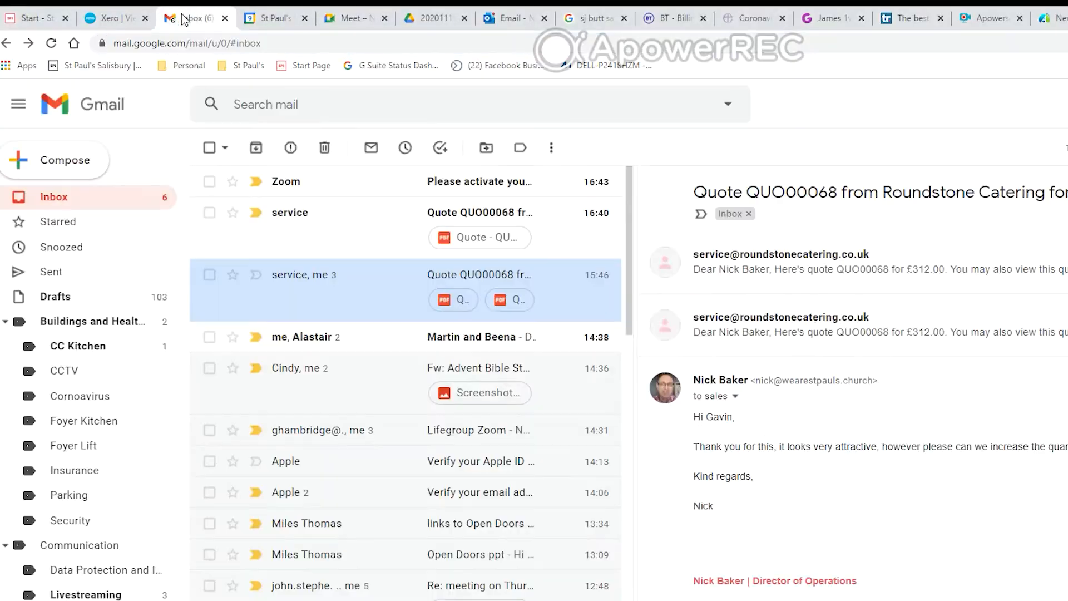
pyautogui.click(320, 186)
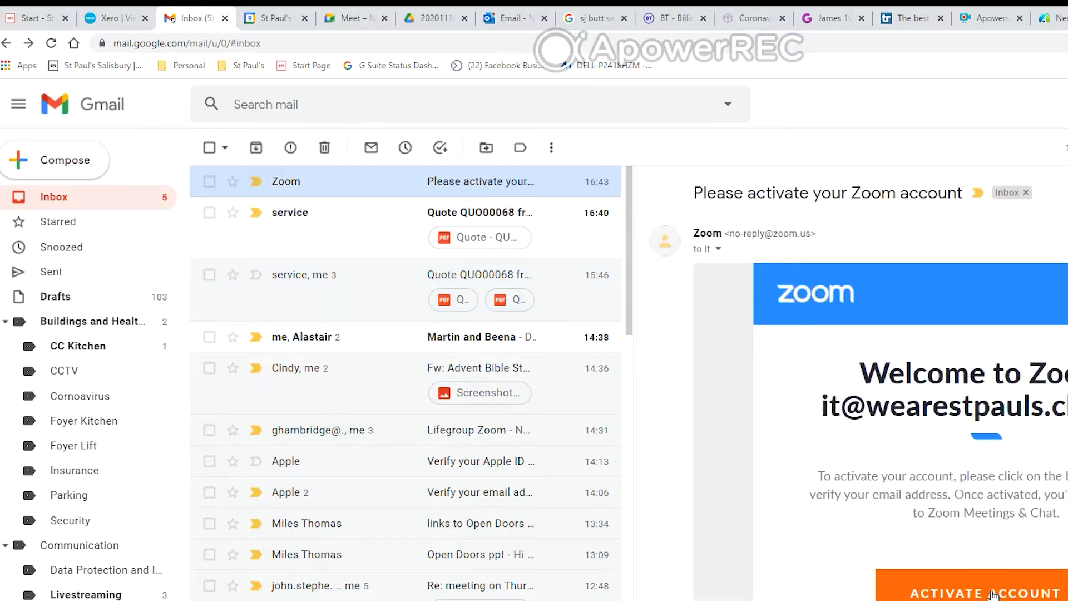
pyautogui.click(992, 593)
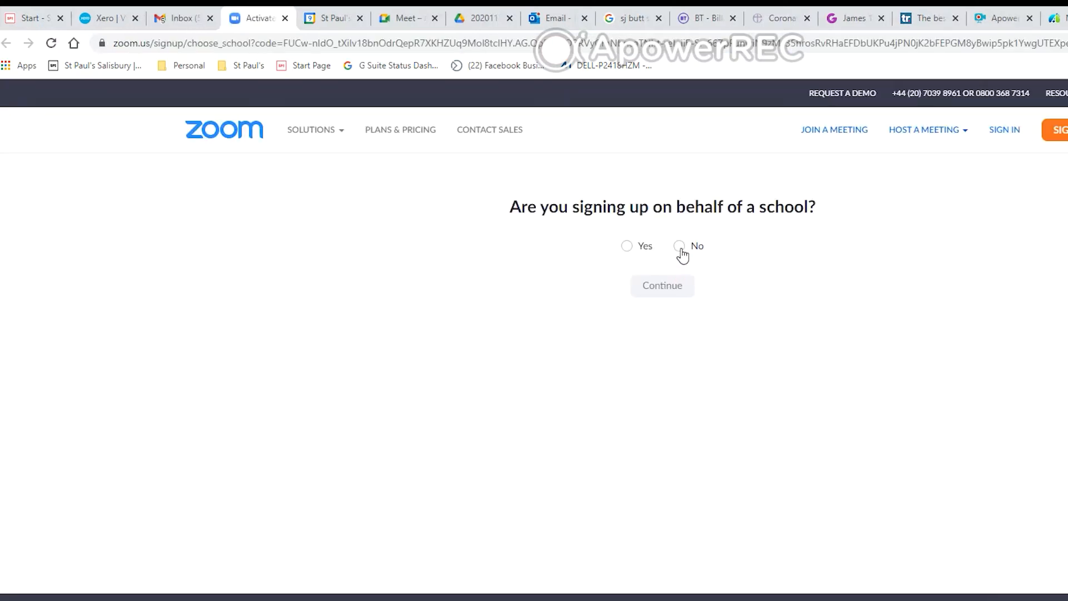
# Step: Answer No to the school question and enter the user's first and last name
pyautogui.click(679, 247)
pyautogui.click(674, 291)
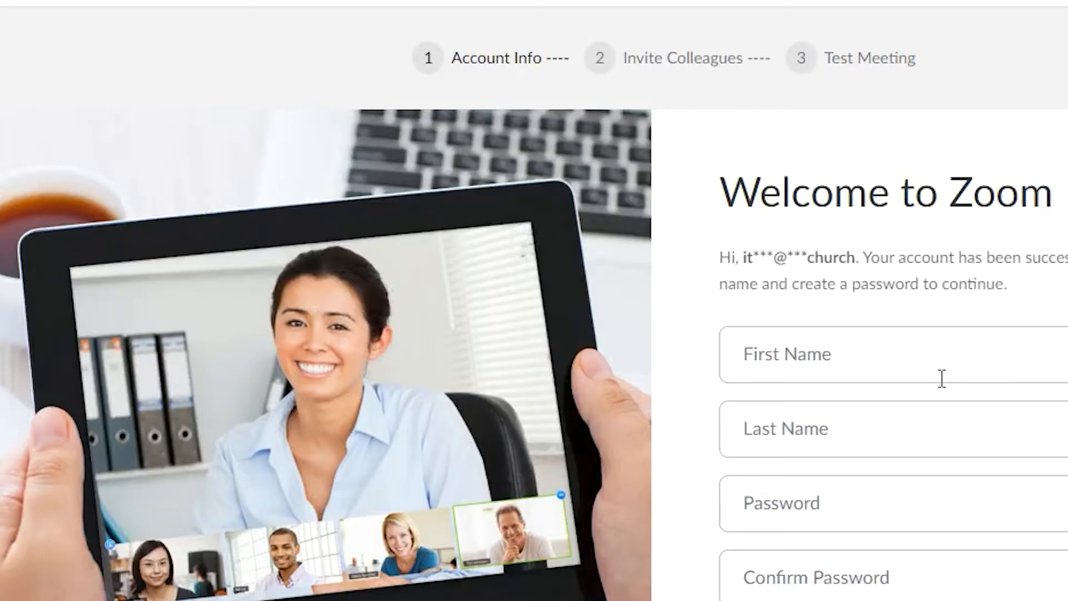
pyautogui.click(886, 368)
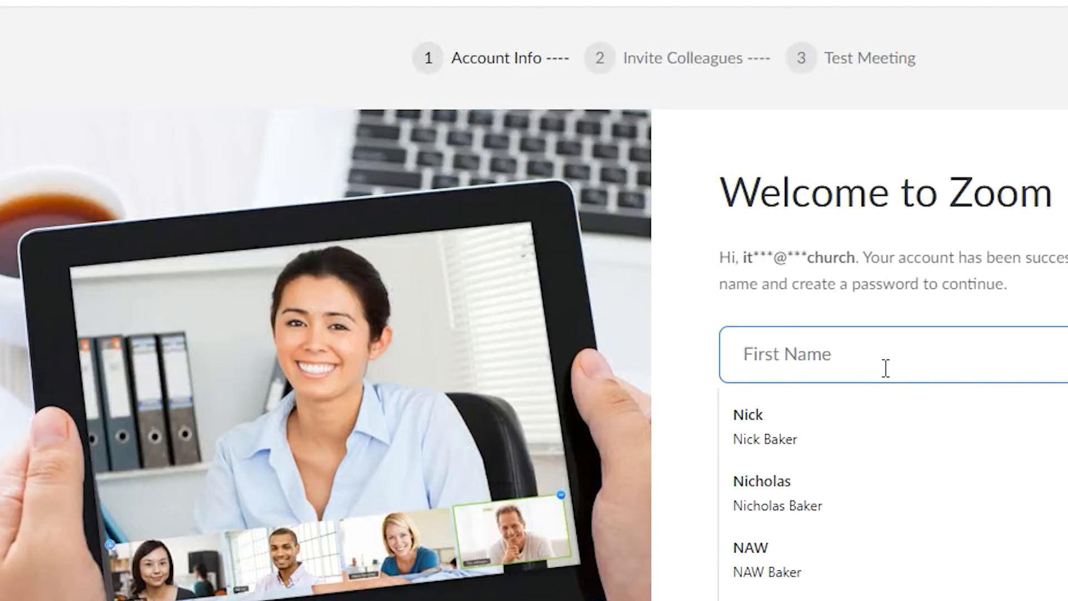
pyautogui.press('Tab')
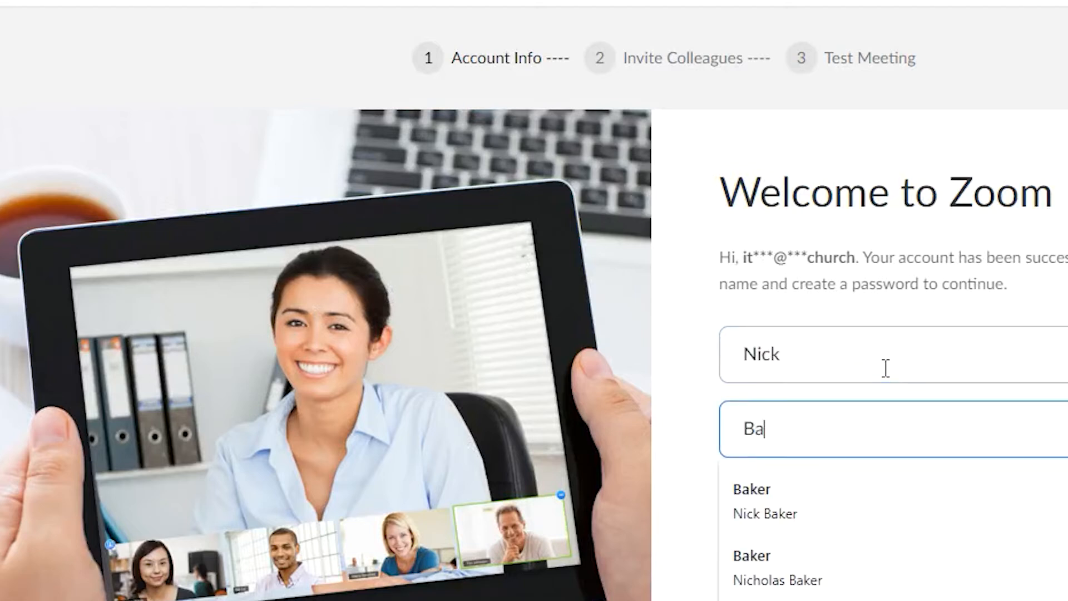
pyautogui.press('Tab')
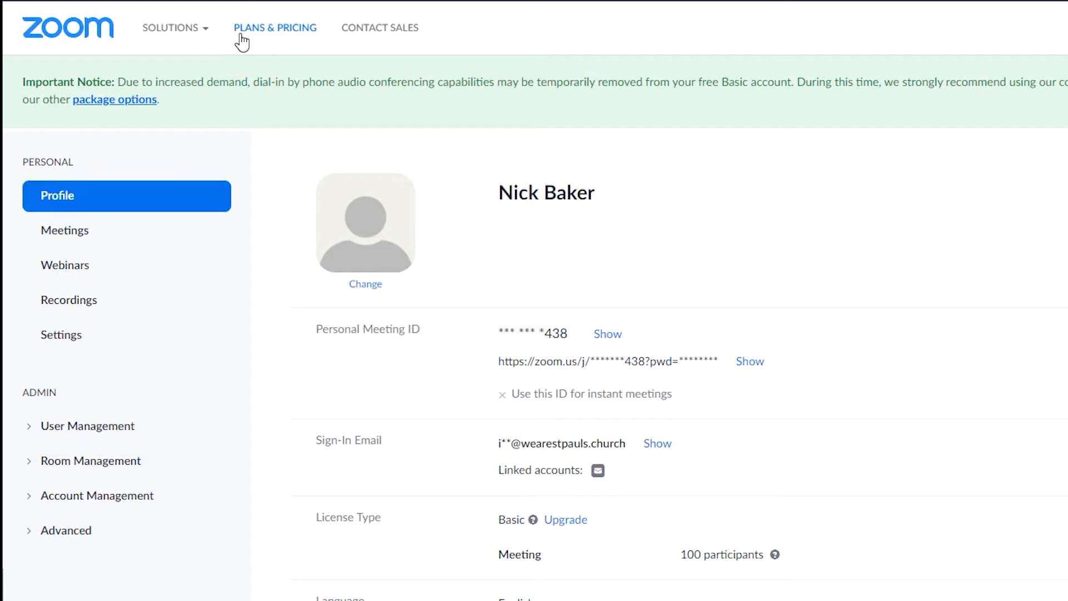
# Step: Open the Schedule a Meeting form from the Meetings page
pyautogui.click(64, 241)
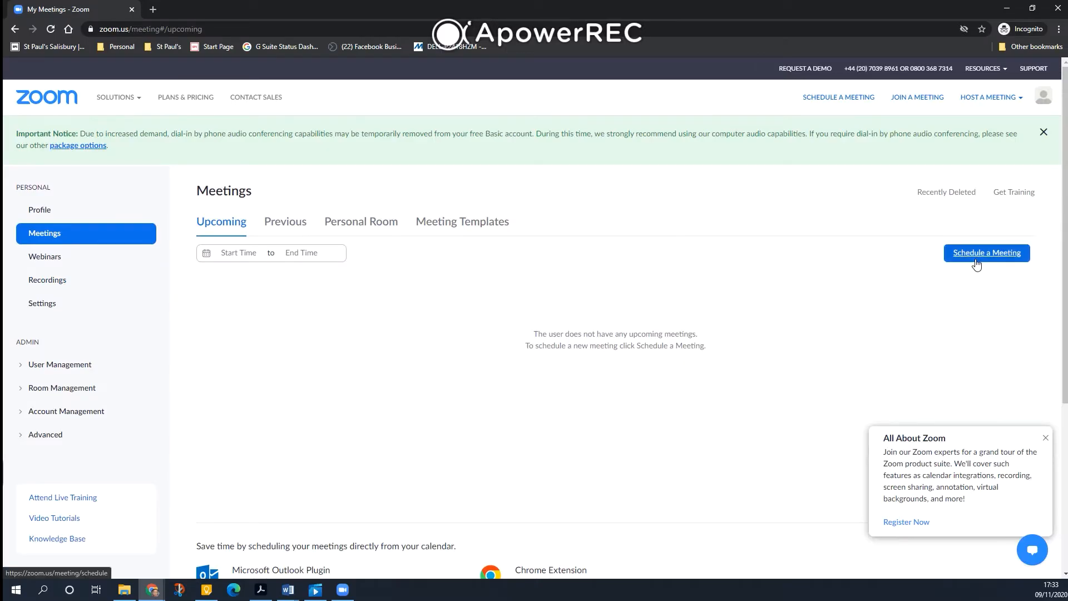
pyautogui.click(977, 259)
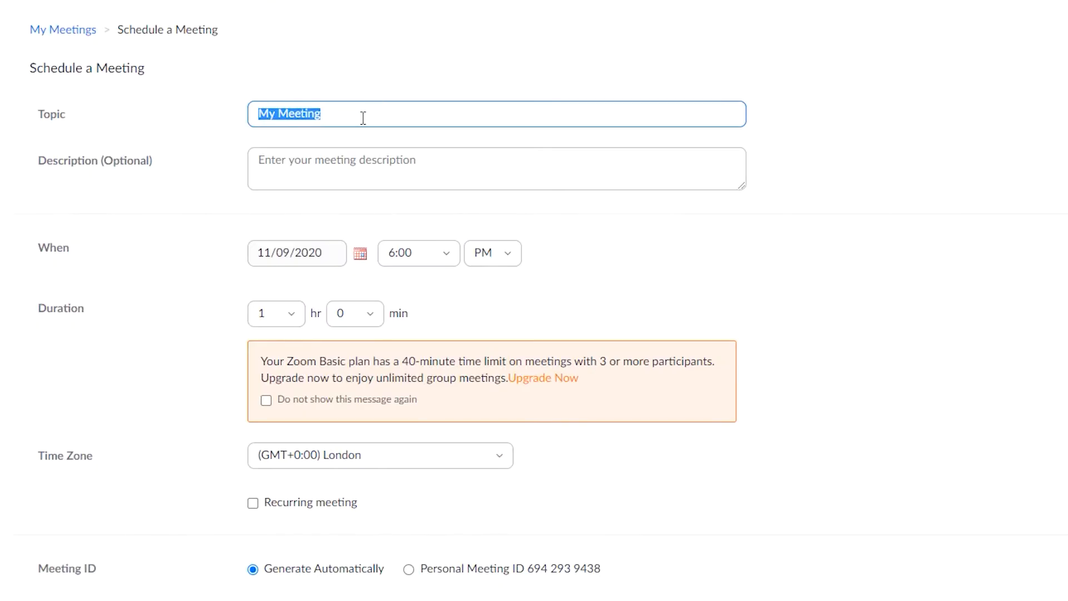
# Step: Title the meeting 'My Lifegroup' and schedule it for 11/11/2020 at 7:30 PM
pyautogui.moveTo(383, 199); pyautogui.dragTo(349, 211)
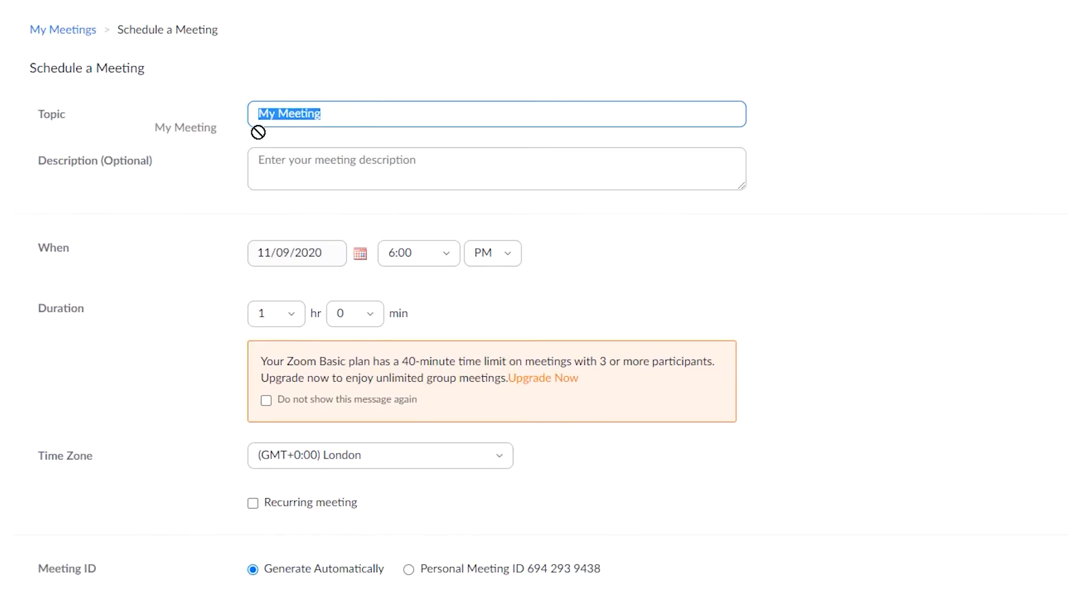
pyautogui.moveTo(258, 132); pyautogui.dragTo(352, 141)
pyautogui.write('My ')
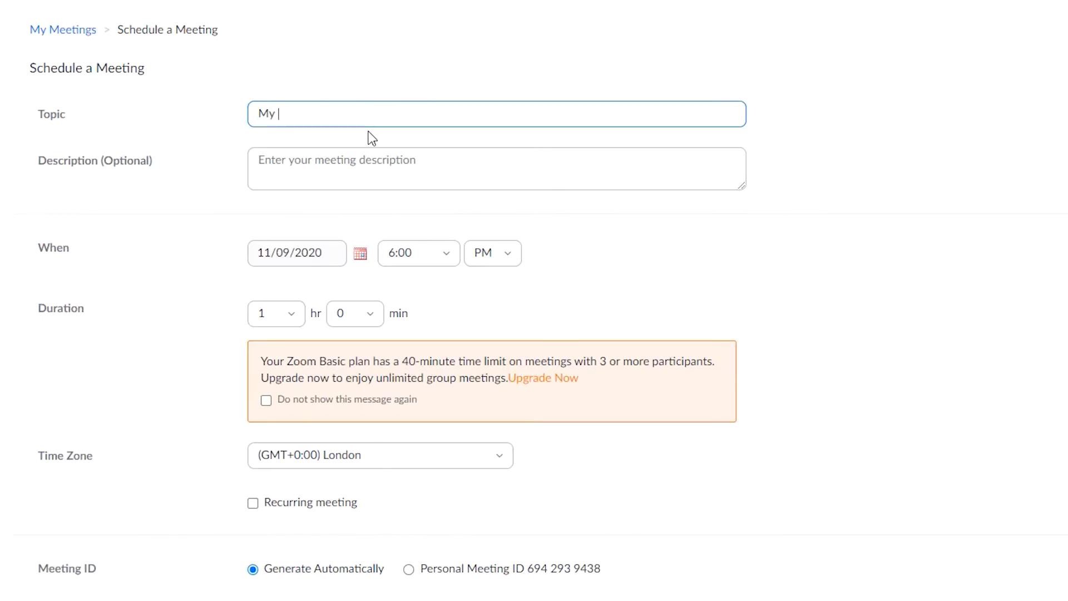
pyautogui.write('Lifegroup')
pyautogui.click(360, 255)
pyautogui.click(329, 338)
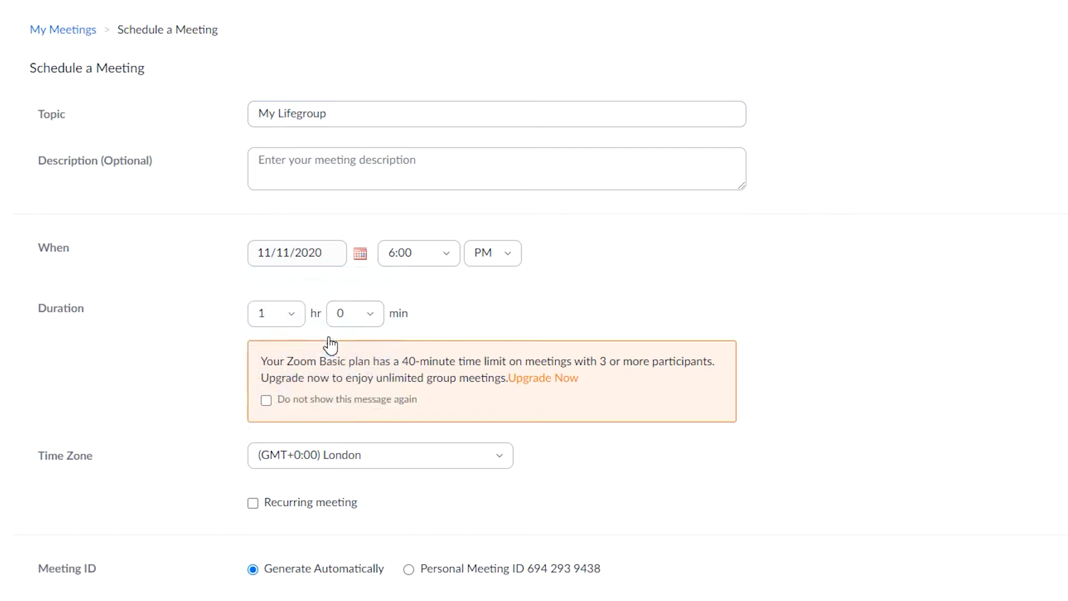
pyautogui.click(448, 254)
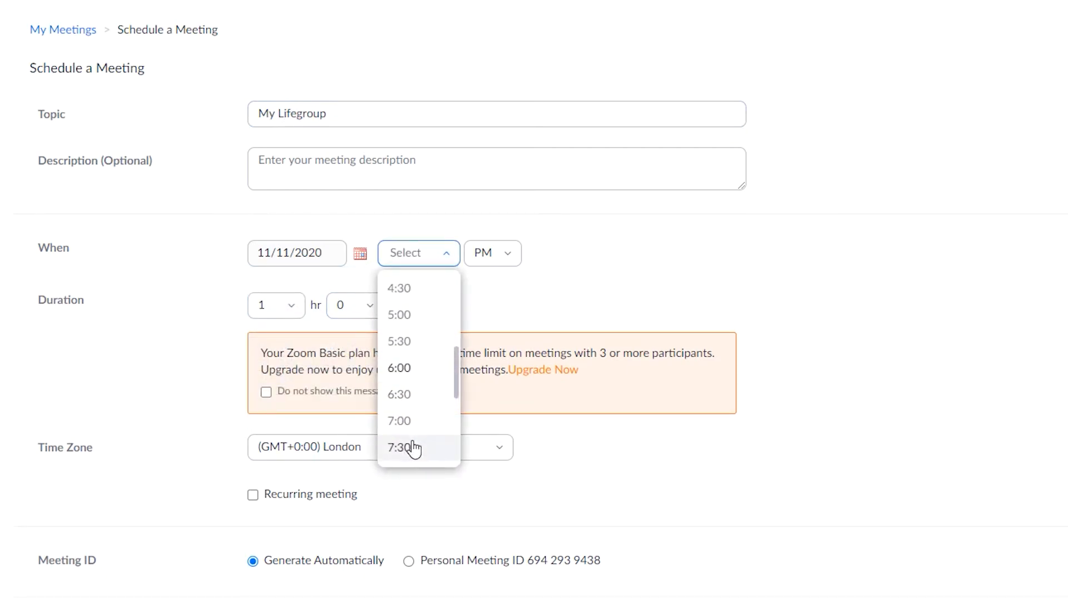
pyautogui.click(412, 445)
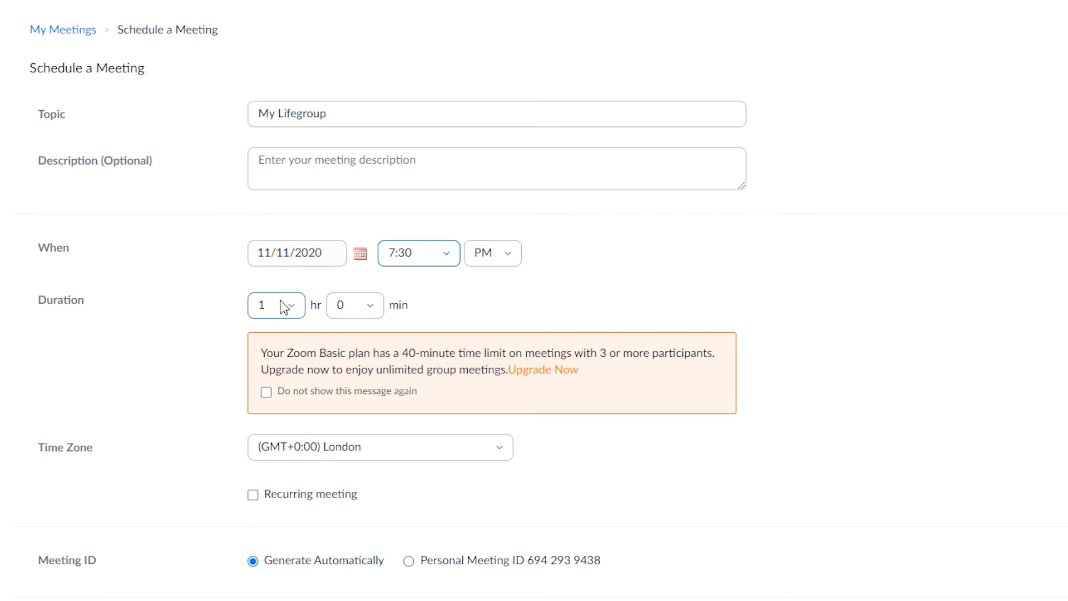
pyautogui.scroll(-1, 281, 301)
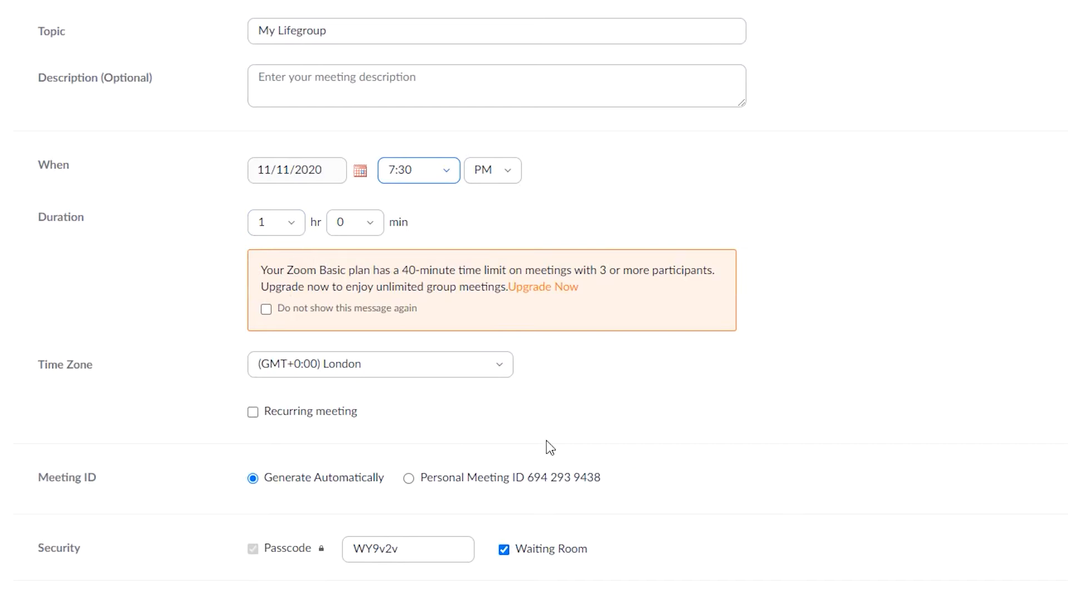
# Step: Make the meeting recur weekly on Wednesdays, ending after 16 occurrences
pyautogui.click(253, 412)
pyautogui.click(253, 413)
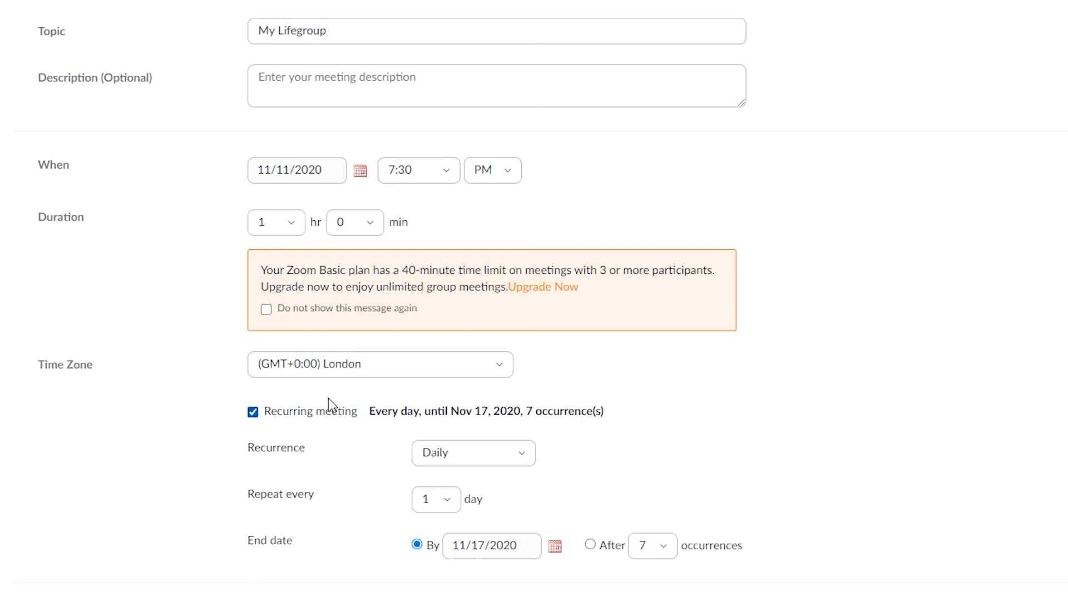
pyautogui.scroll(-2, 353, 409)
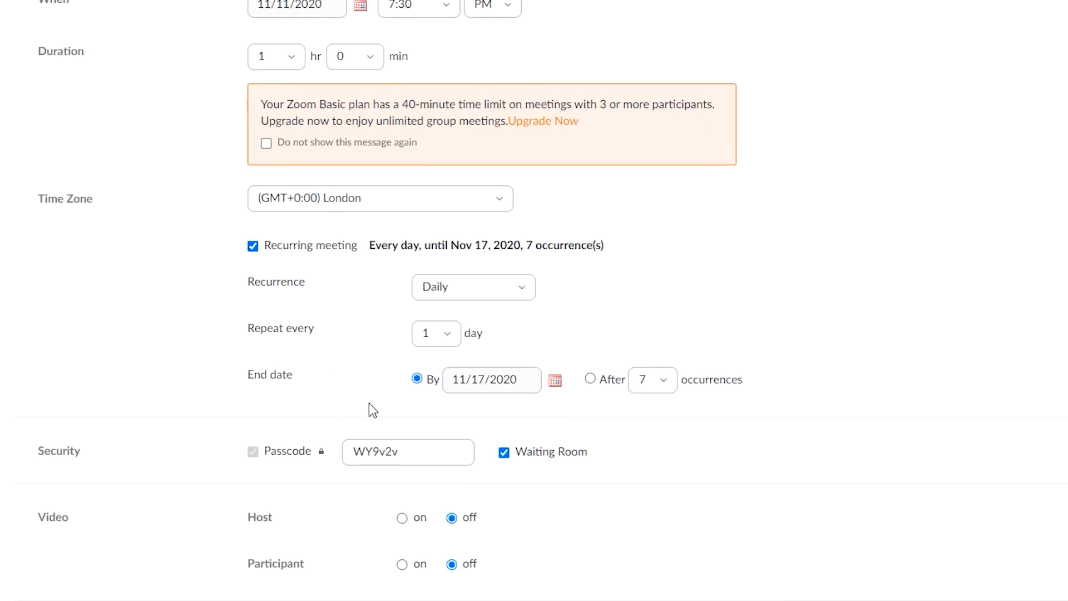
pyautogui.click(453, 335)
pyautogui.click(453, 335)
pyautogui.click(493, 288)
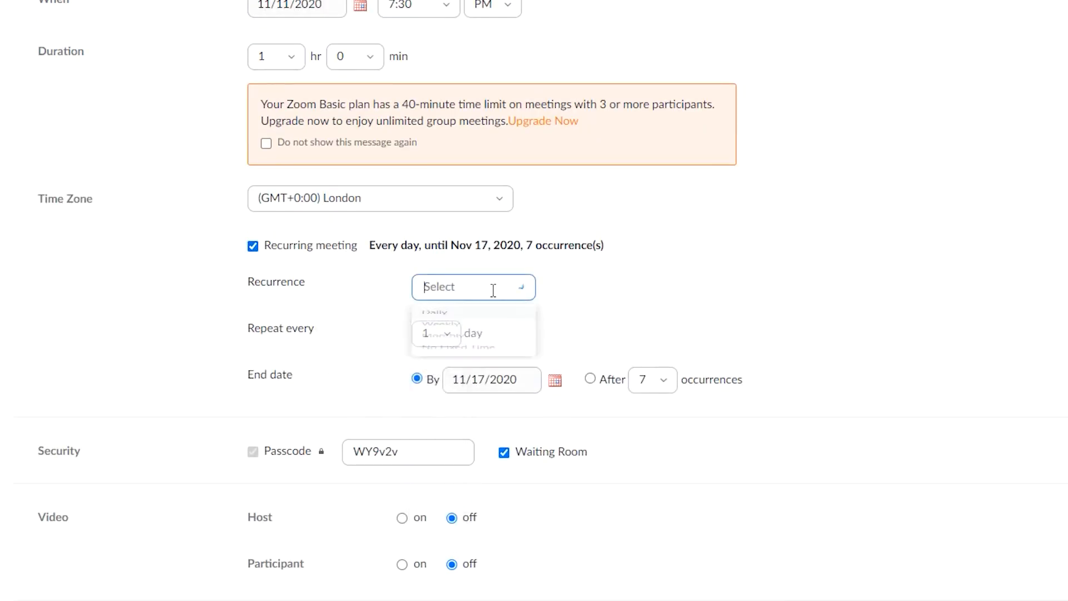
pyautogui.click(457, 349)
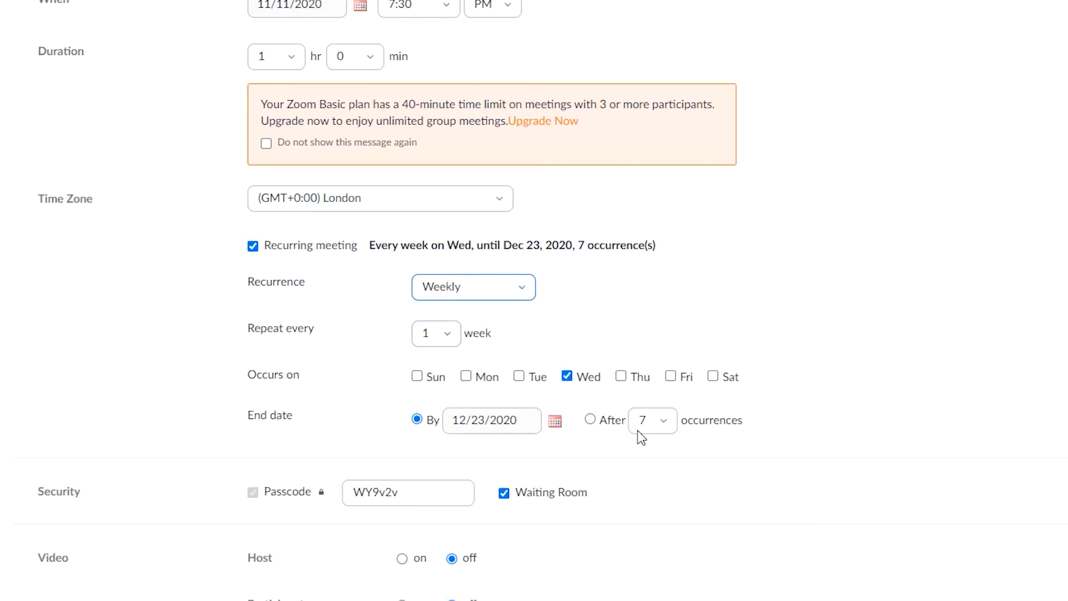
pyautogui.click(665, 427)
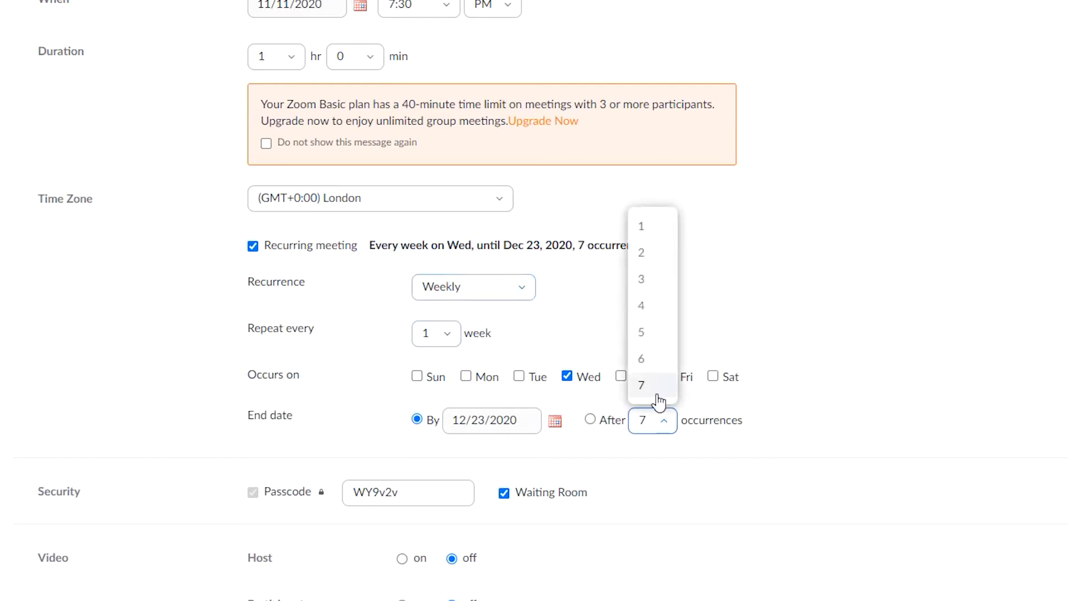
pyautogui.scroll(-3, 651, 362)
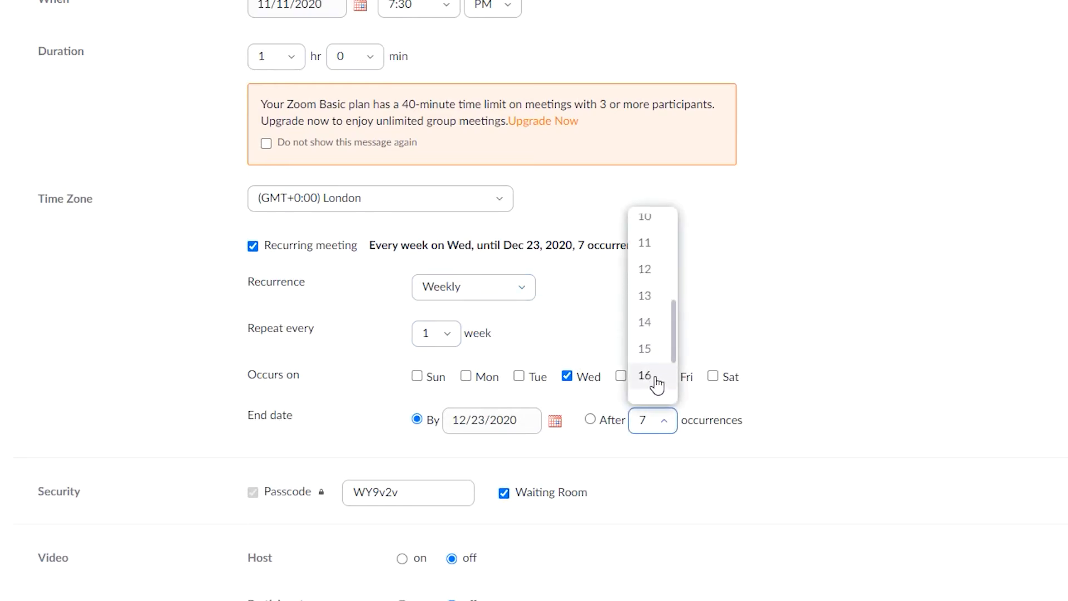
pyautogui.click(661, 378)
pyautogui.scroll(-3, 539, 362)
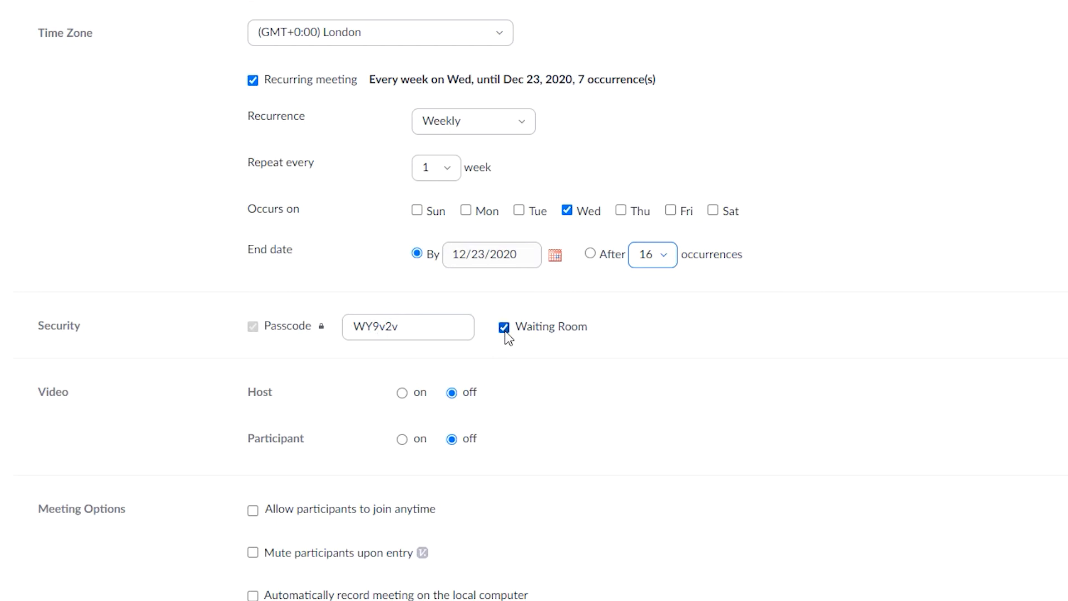
# Step: Turn host and participant video on, allow joining anytime, and save 'My Lifegroup'
pyautogui.scroll(-2, 508, 337)
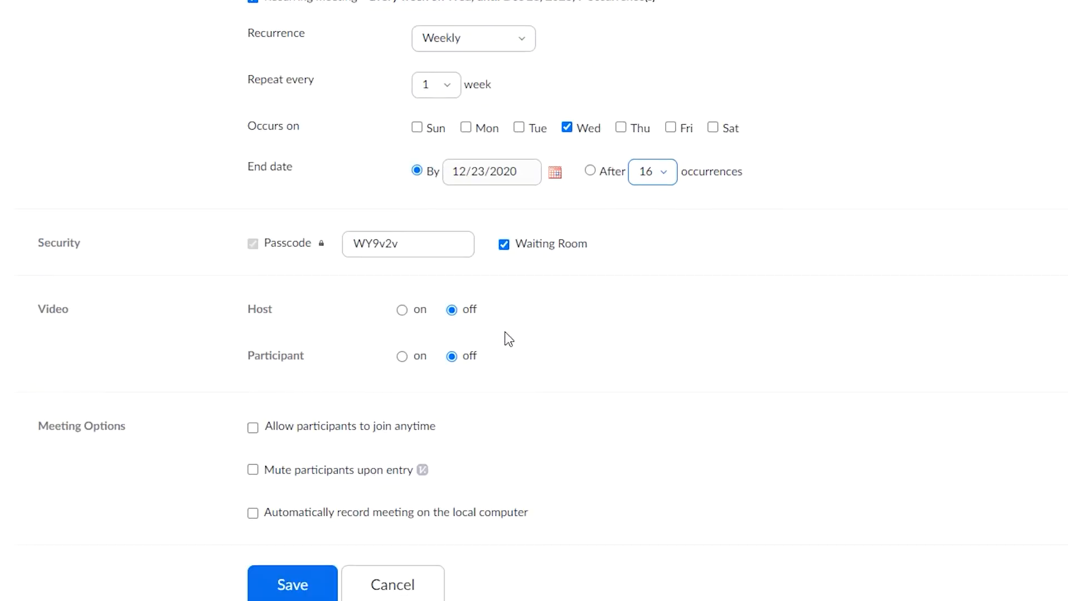
pyautogui.click(402, 311)
pyautogui.click(410, 356)
pyautogui.scroll(-2, 423, 324)
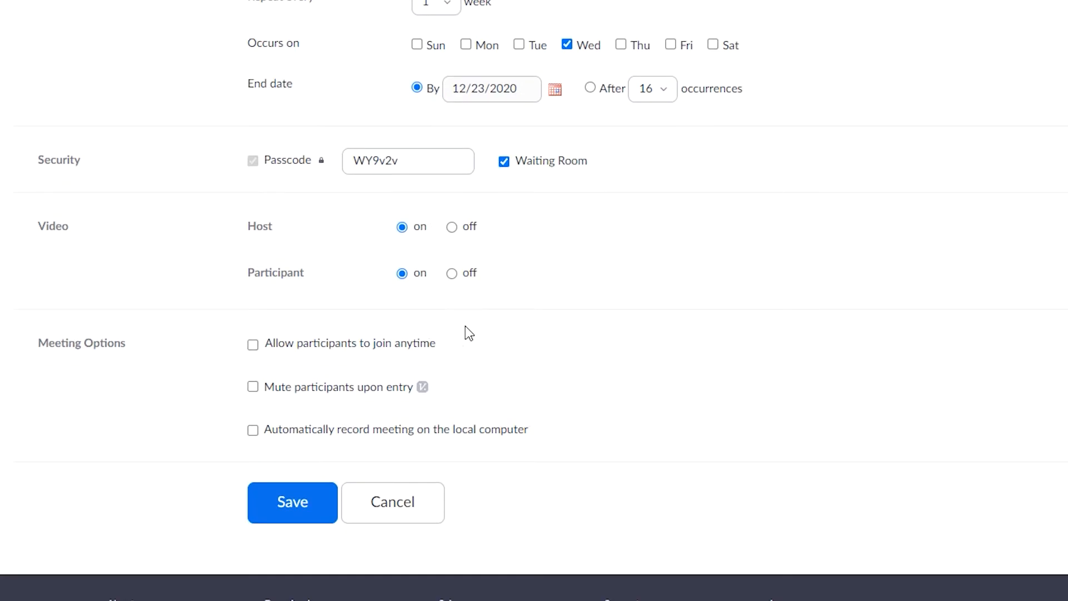
pyautogui.click(254, 345)
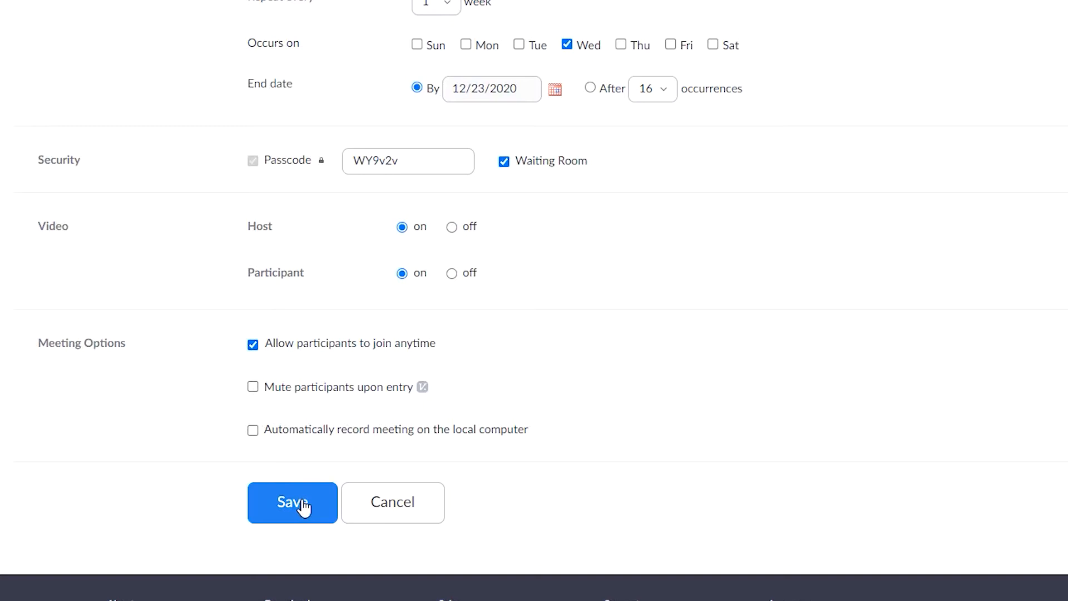
pyautogui.click(303, 508)
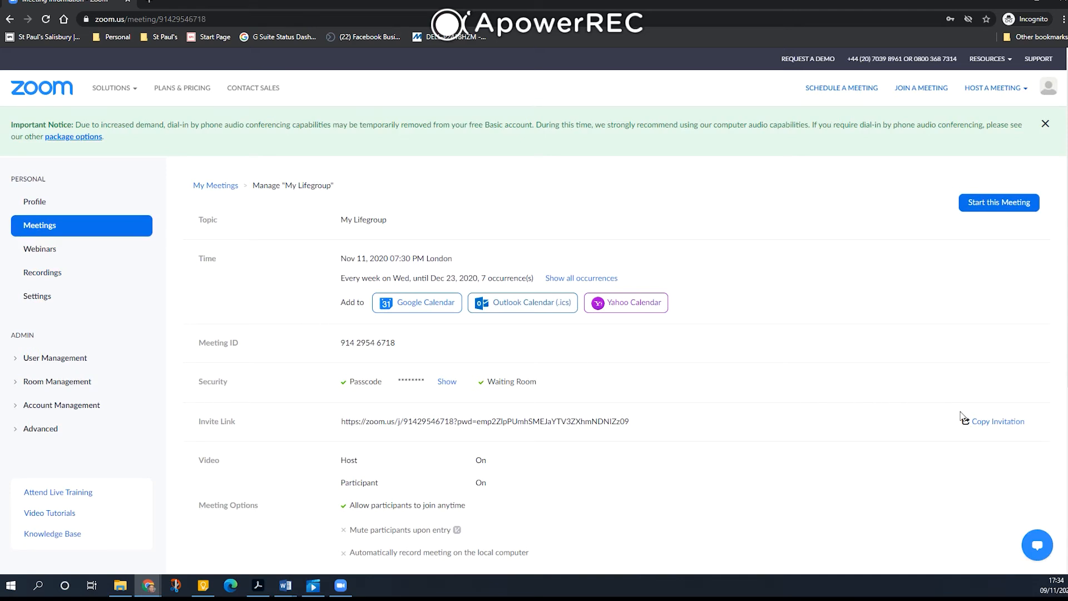
# Step: Copy the invitation's join link, meeting ID and passcode lines from the Copy Invitation dialog
pyautogui.click(1001, 421)
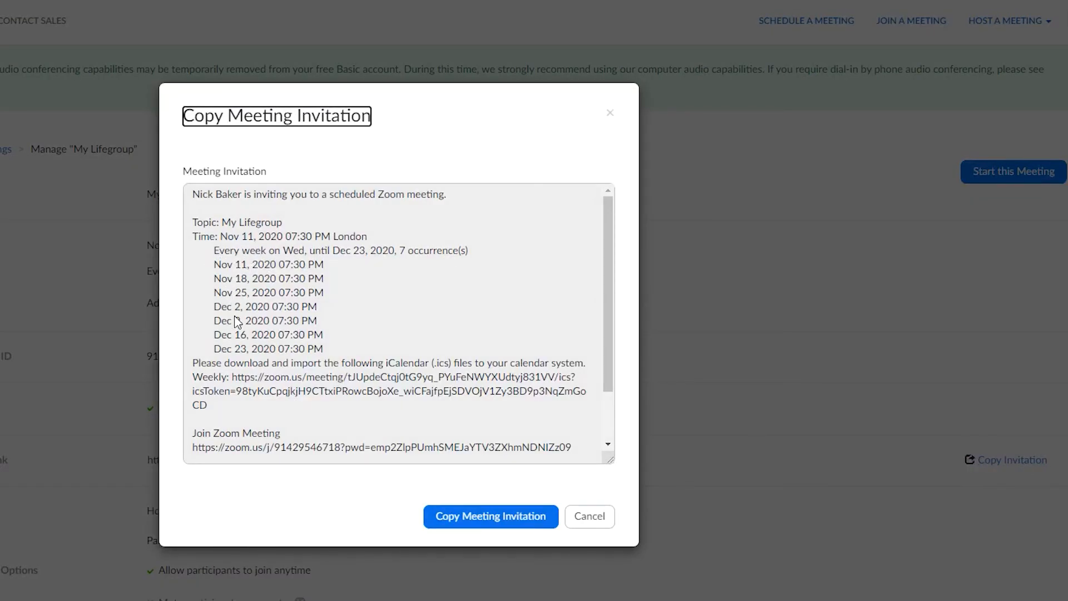
pyautogui.scroll(-2, 248, 353)
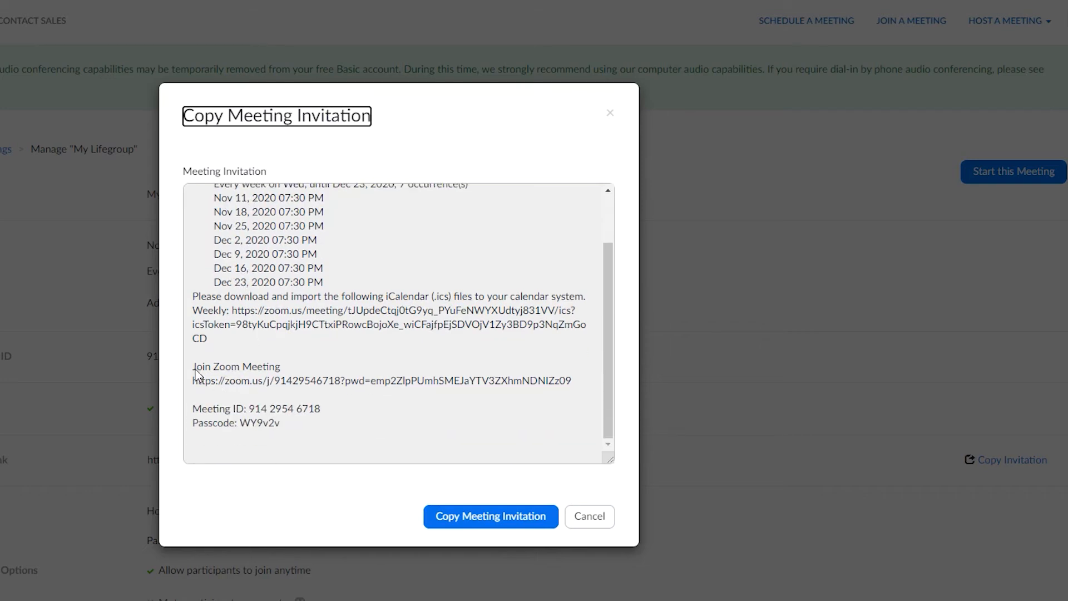
pyautogui.moveTo(194, 369); pyautogui.dragTo(309, 433)
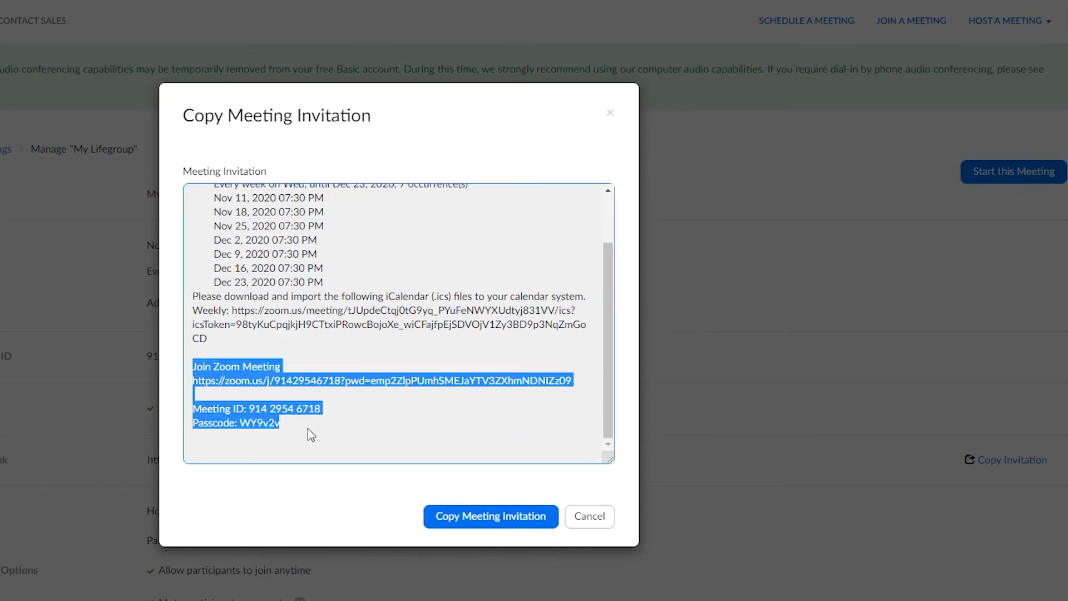
pyautogui.rightClick(245, 376)
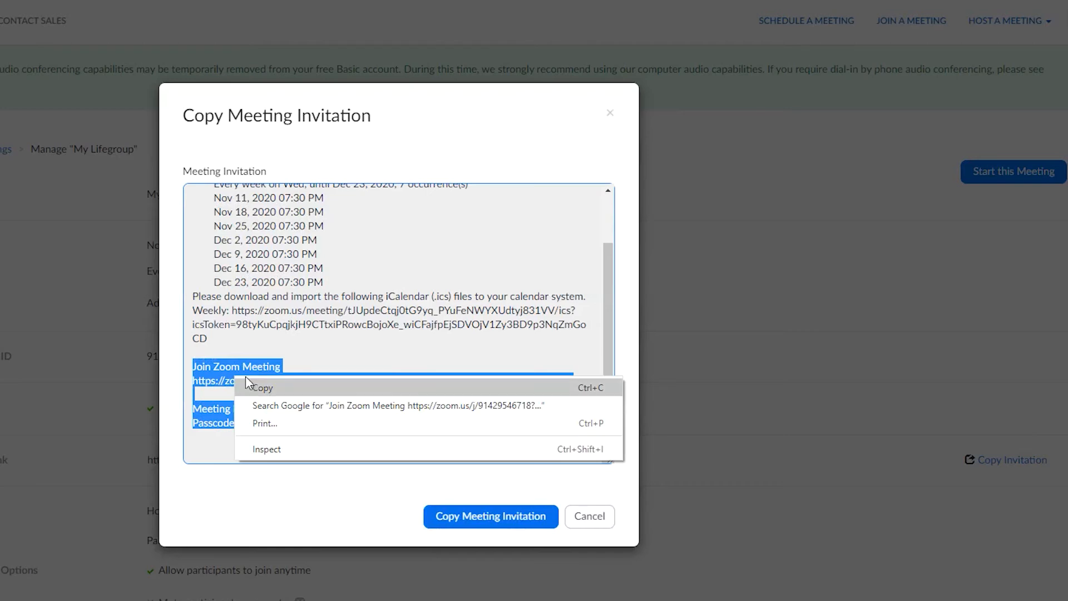
pyautogui.click(262, 387)
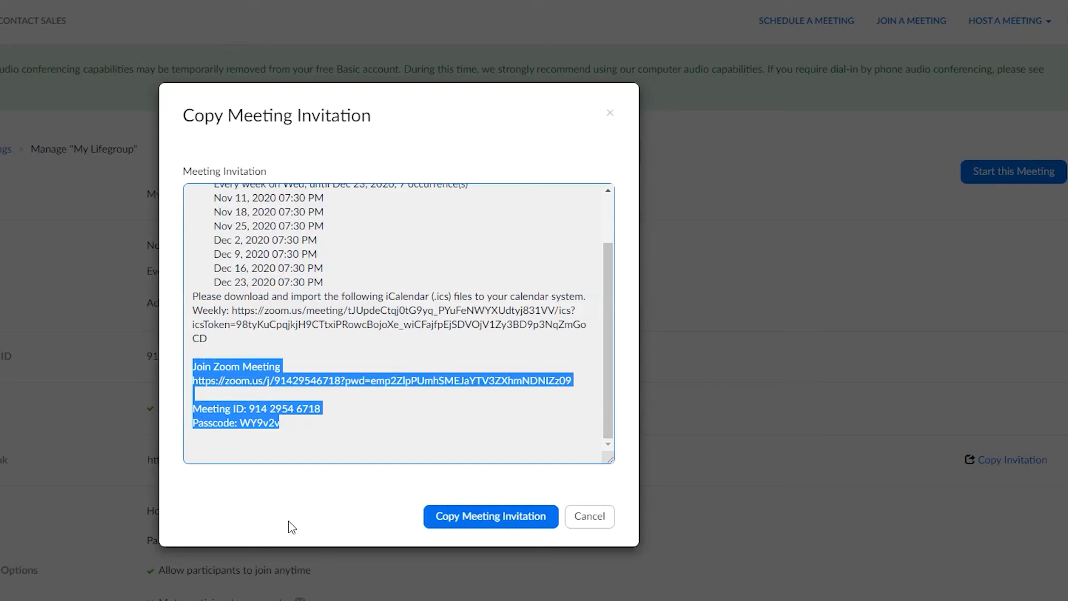
pyautogui.click(5, 600)
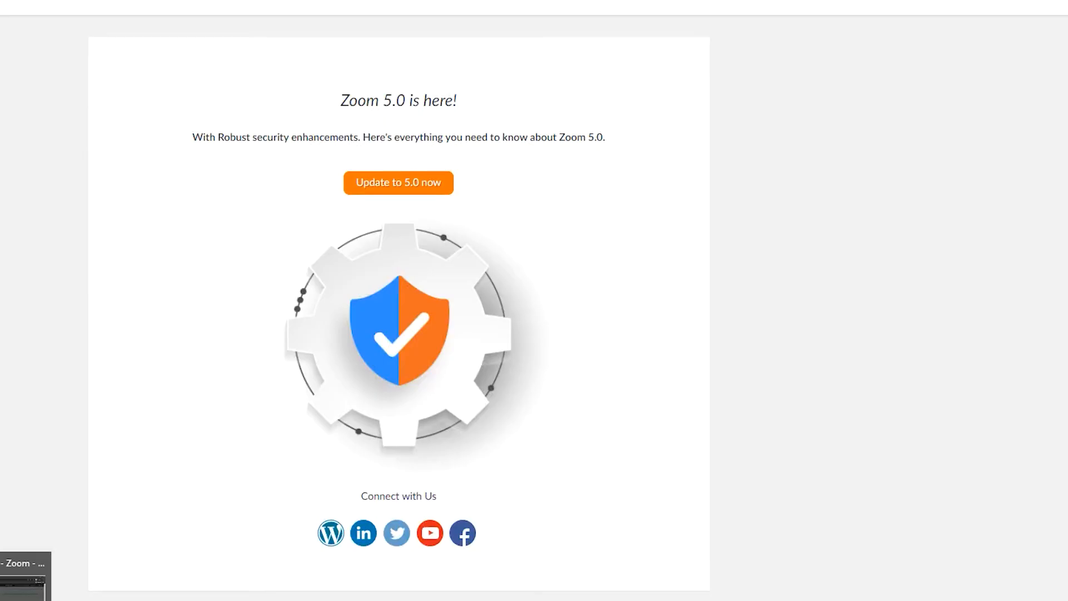
# Step: Start a full-screen Gmail message addressed to the church contact
pyautogui.click(1, 595)
pyautogui.click(1, 1)
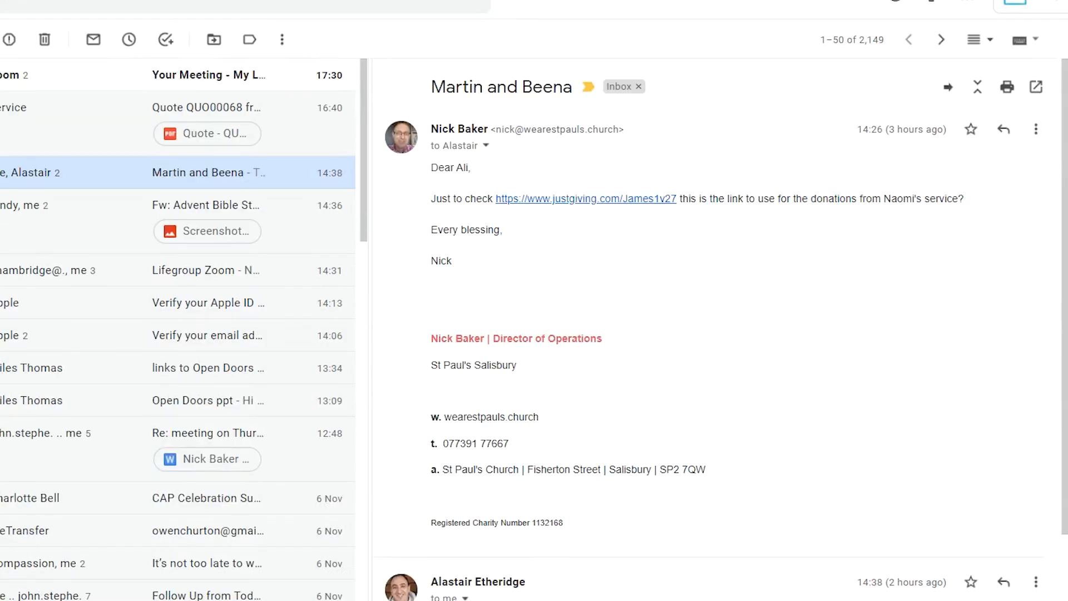
pyautogui.press('c')
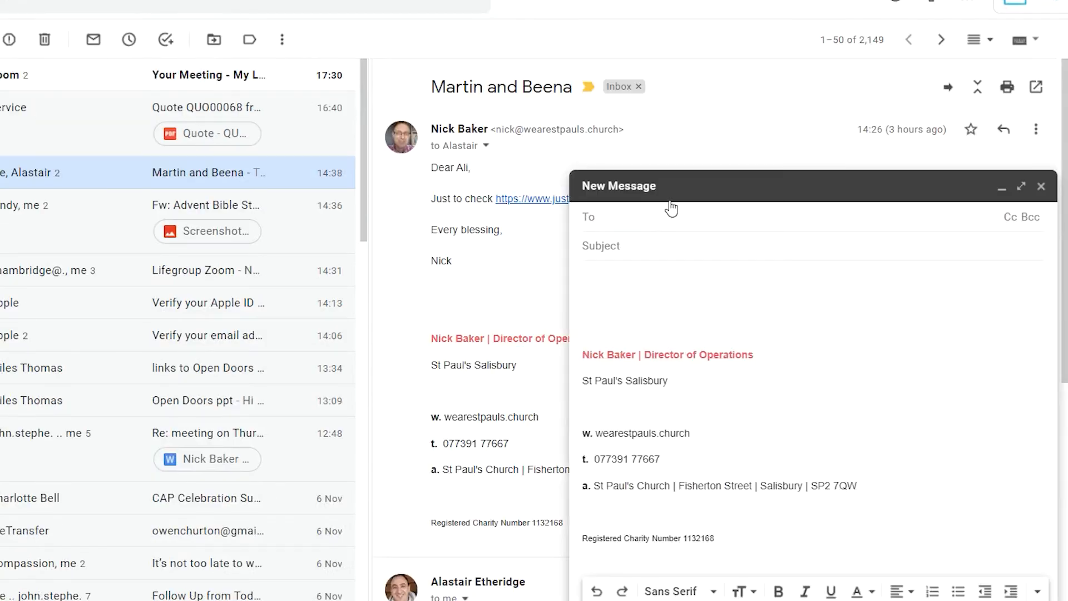
pyautogui.click(1021, 187)
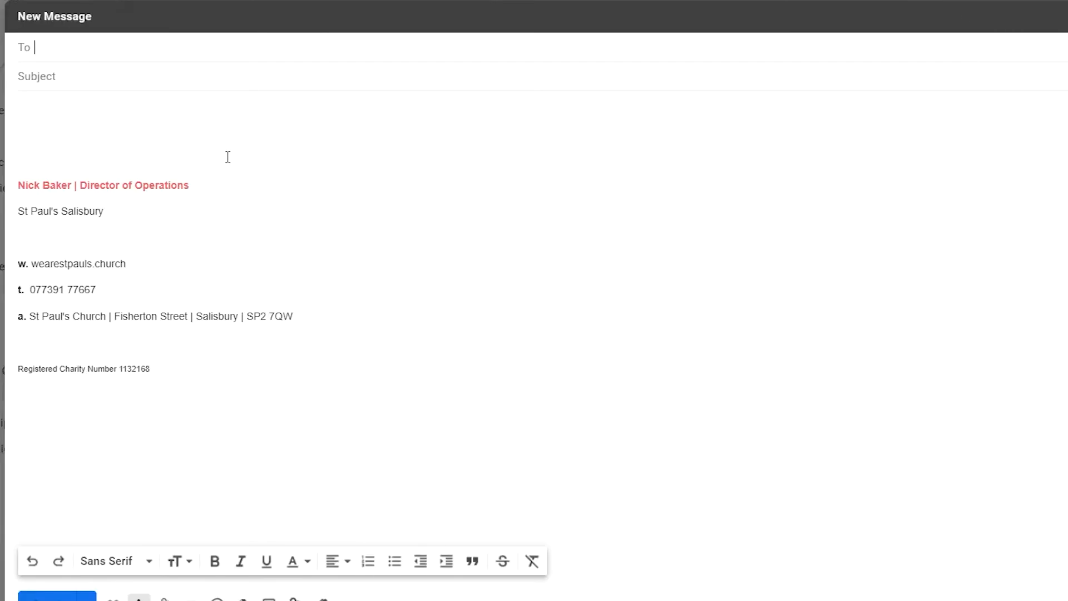
pyautogui.write('nic')
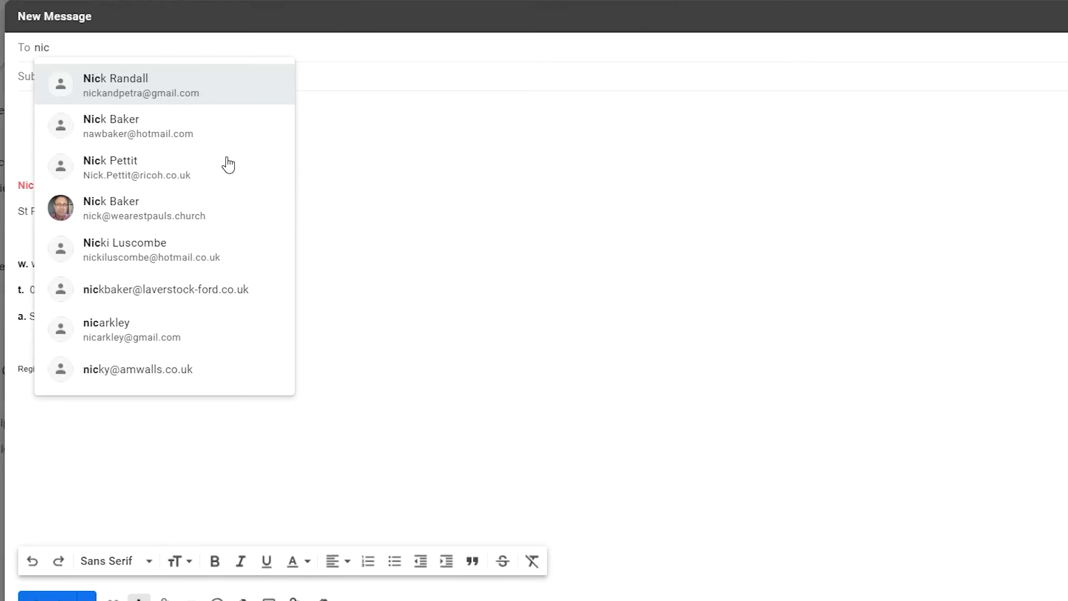
pyautogui.click(225, 209)
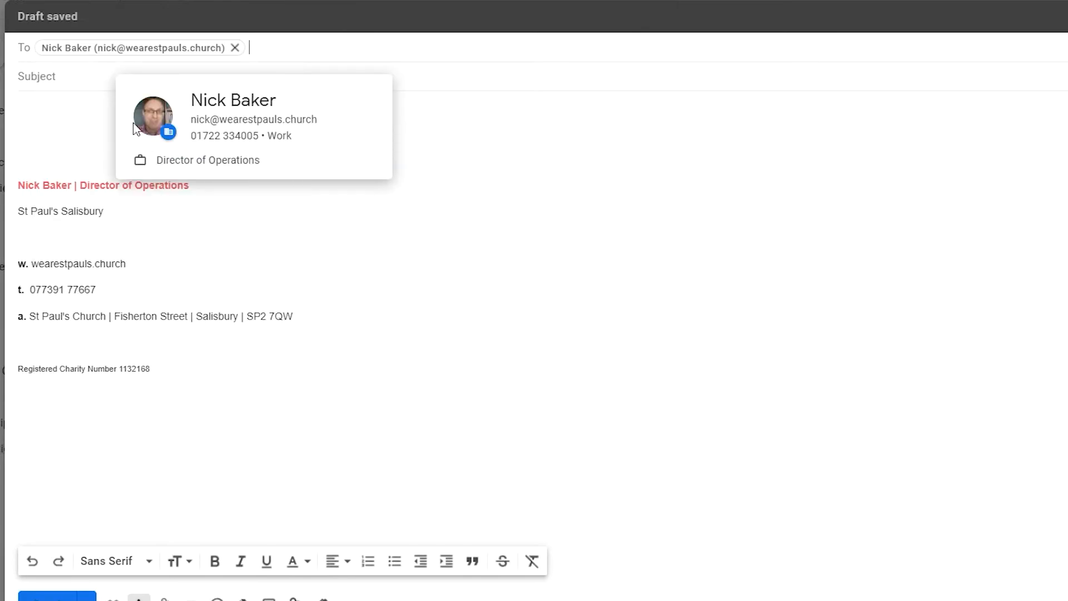
# Step: Add subject 'Meeting details', an intro line, and paste the Zoom invitation into the body
pyautogui.click(66, 78)
pyautogui.write('Me')
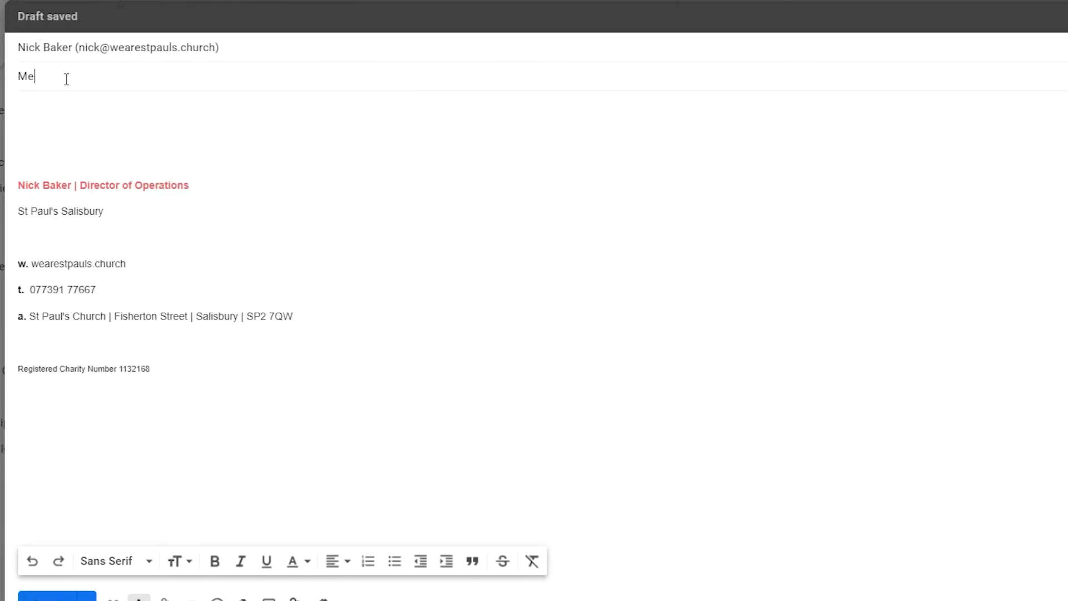
pyautogui.write('eting details')
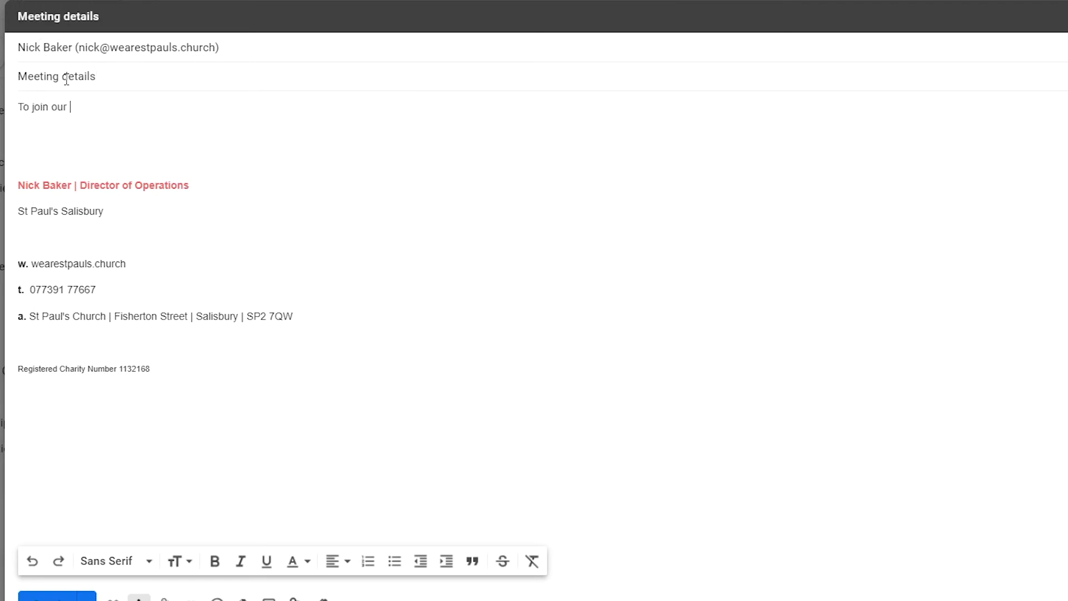
pyautogui.write('m meeting go to')
pyautogui.press('Return')
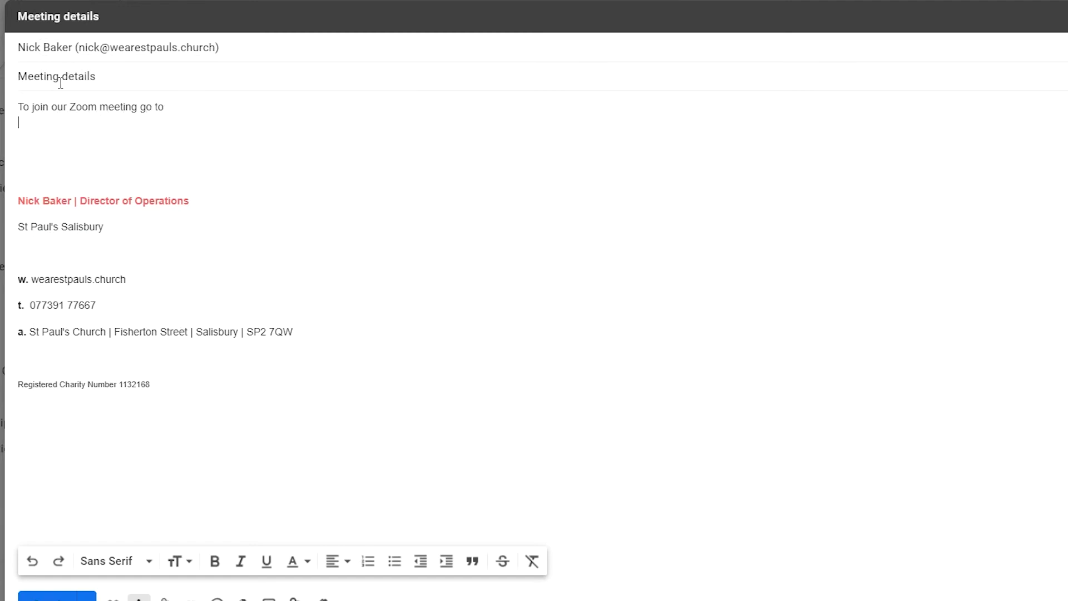
pyautogui.rightClick(42, 121)
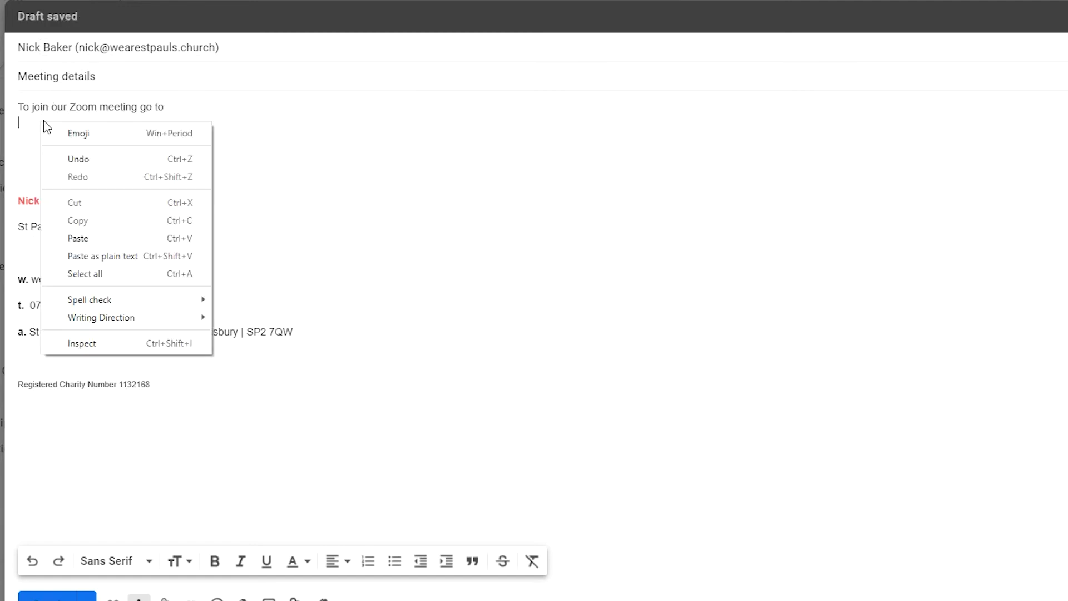
pyautogui.click(96, 238)
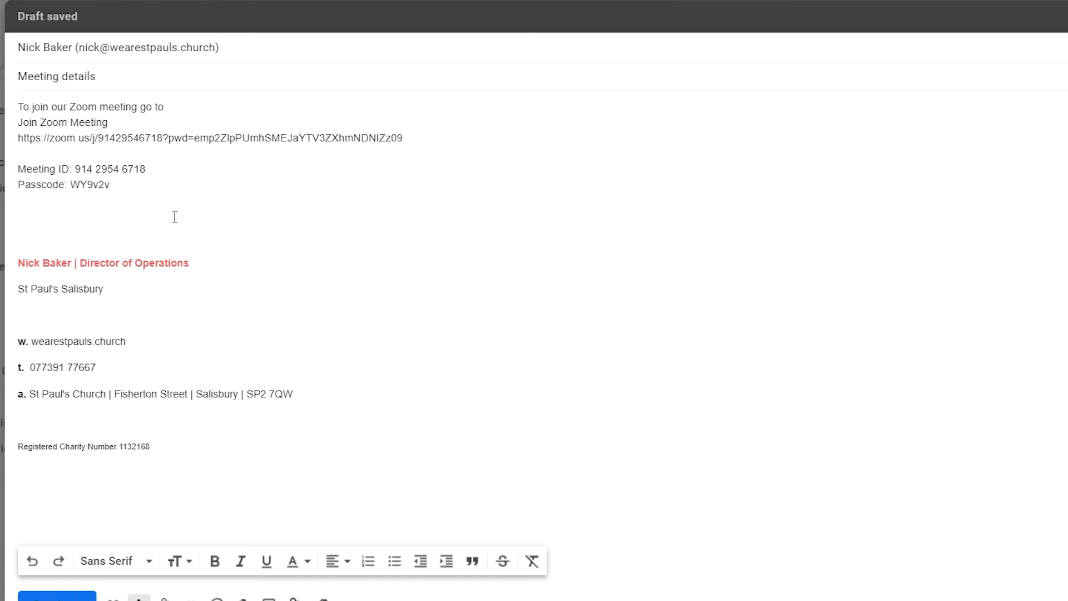
pyautogui.hotkey('ctrl', 'b')
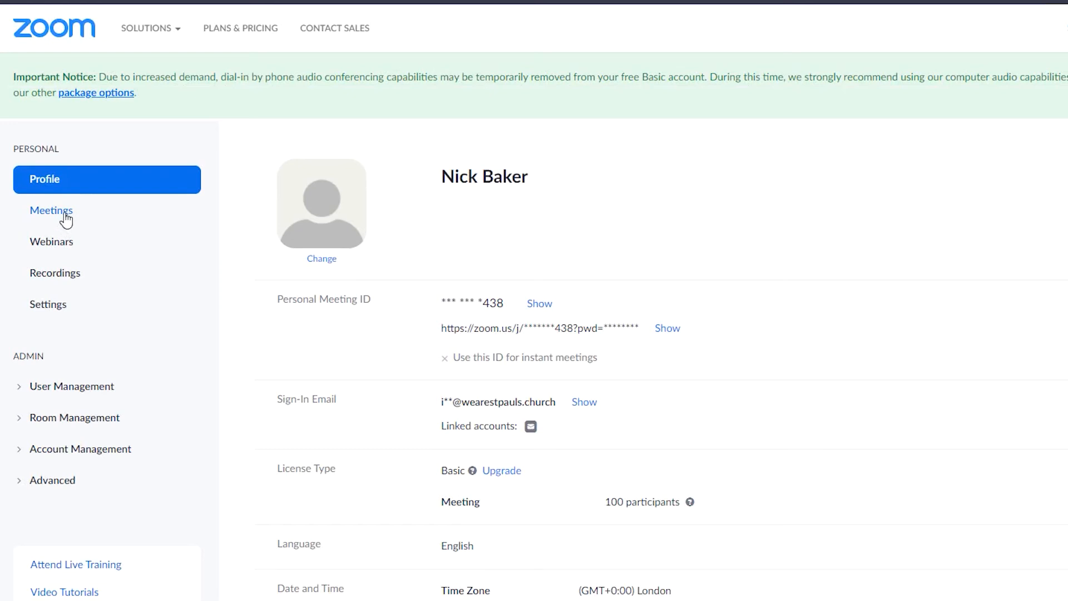
# Step: Show the Upcoming Meetings list with My Lifegroup on Nov 11, 18 and 25
pyautogui.click(64, 214)
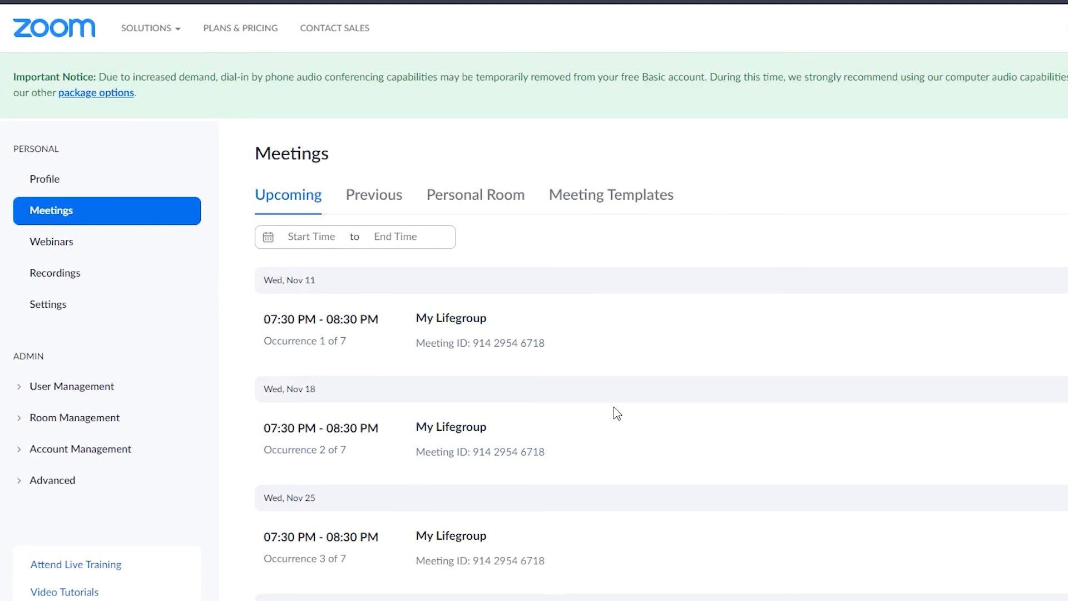
pyautogui.moveTo(563, 329)
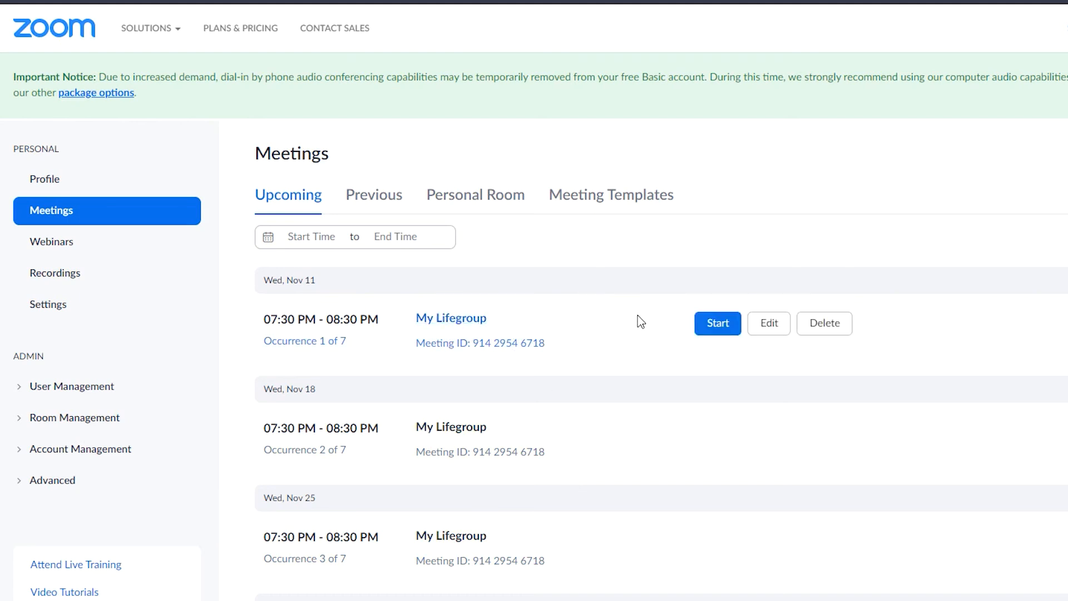
# Step: Launch the Nov 11 My Lifegroup occurrence in the Zoom desktop app
pyautogui.click(716, 328)
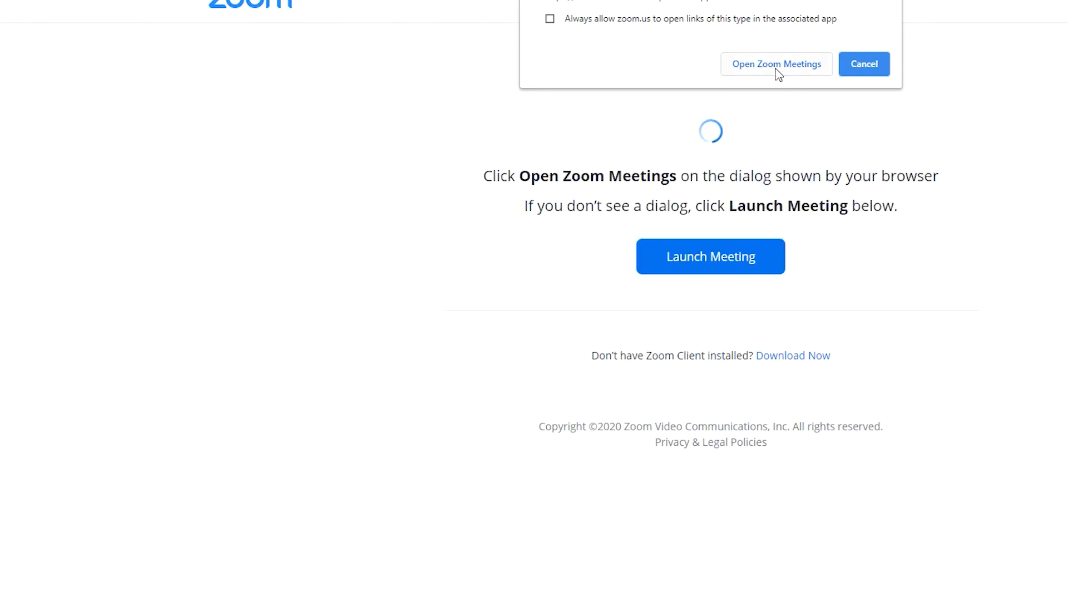
pyautogui.click(777, 68)
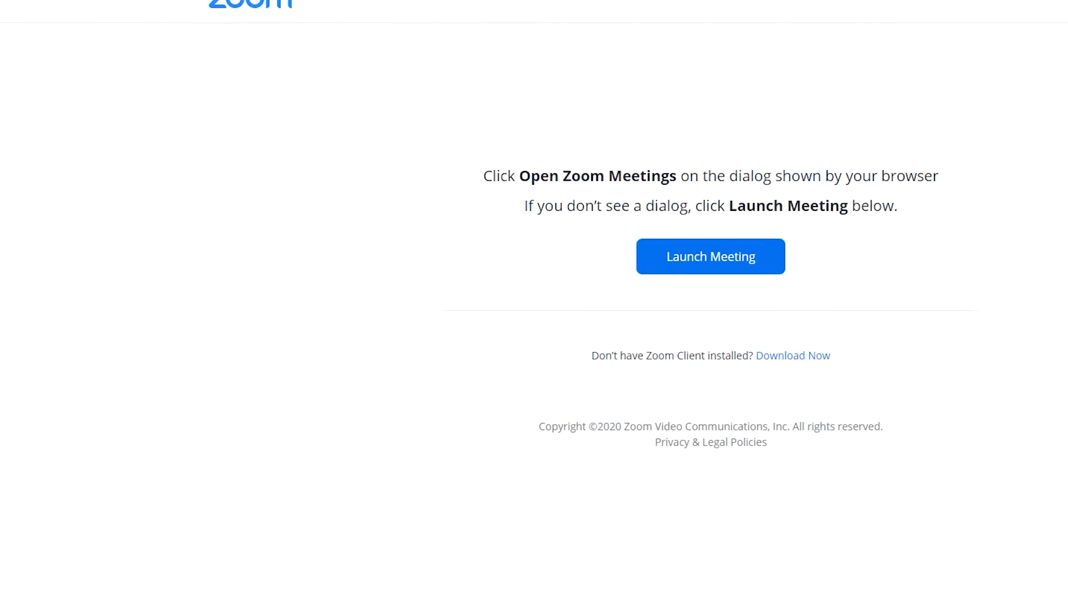
pyautogui.moveTo(41, 41); pyautogui.dragTo(619, 77)
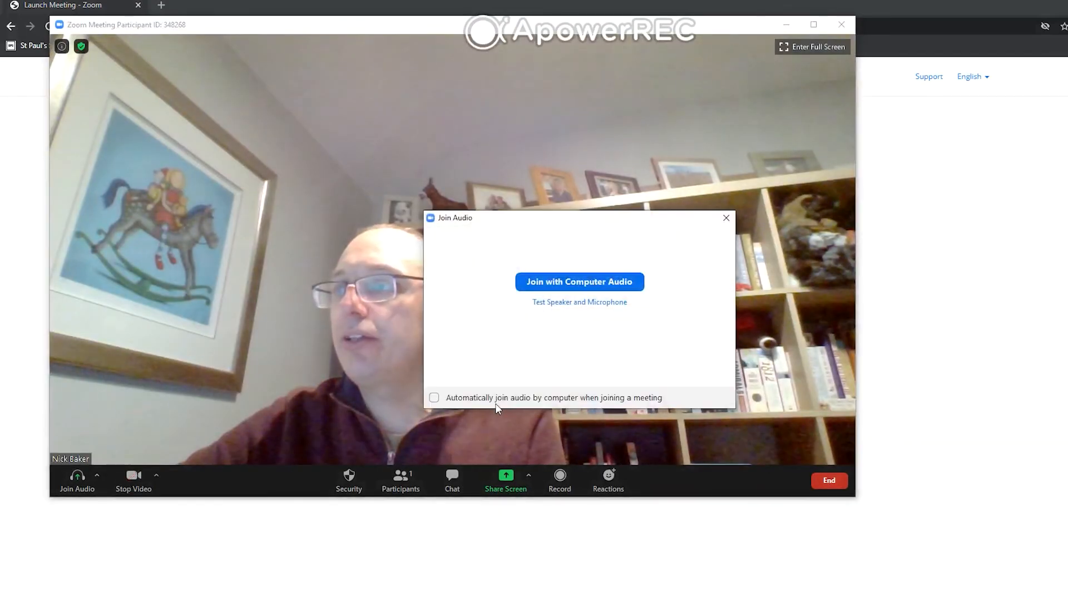
# Step: Connect computer audio and maximize the meeting window
pyautogui.click(555, 280)
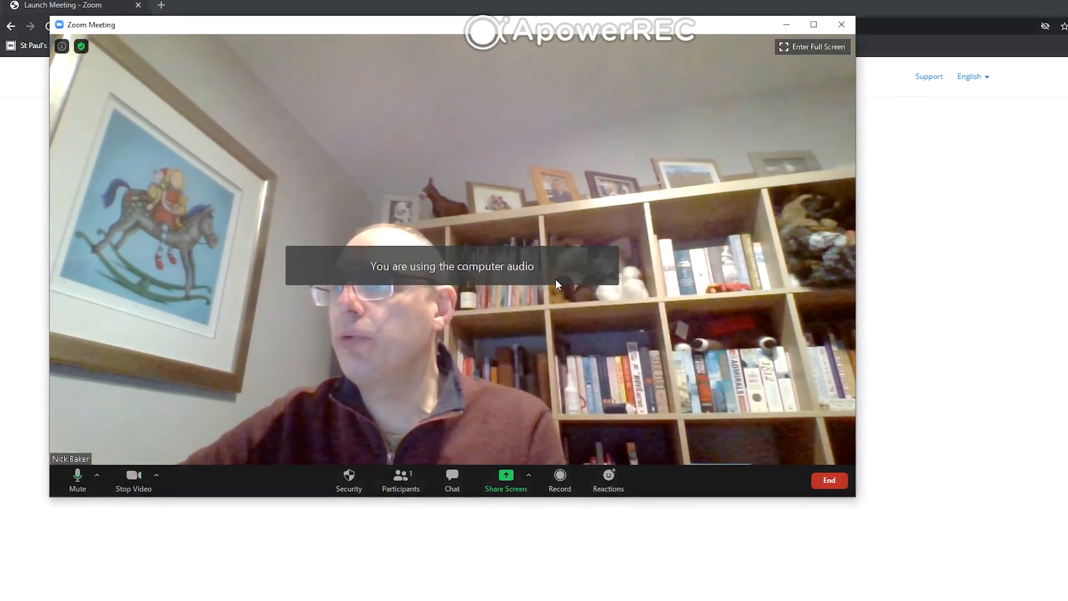
pyautogui.click(810, 29)
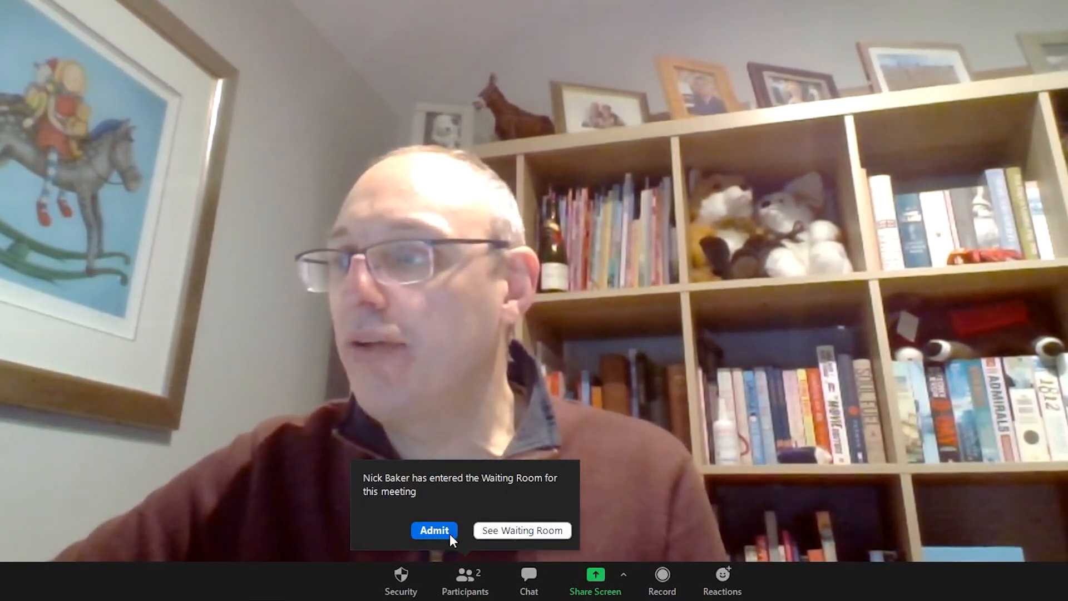
# Step: Admit the guest waiting in the Waiting Room into the meeting
pyautogui.click(532, 533)
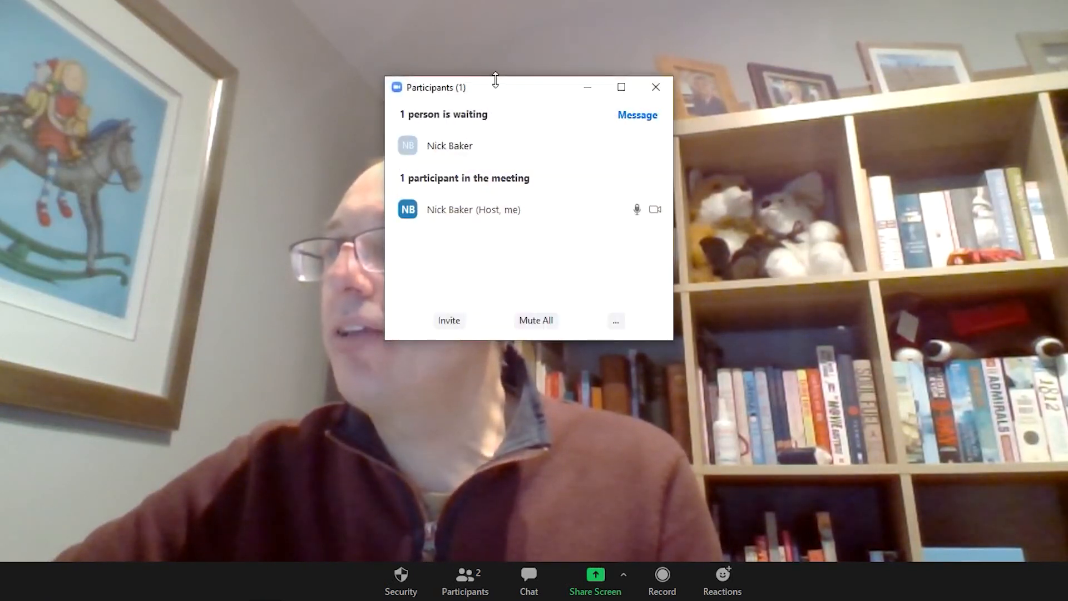
pyautogui.moveTo(524, 90); pyautogui.dragTo(894, 27)
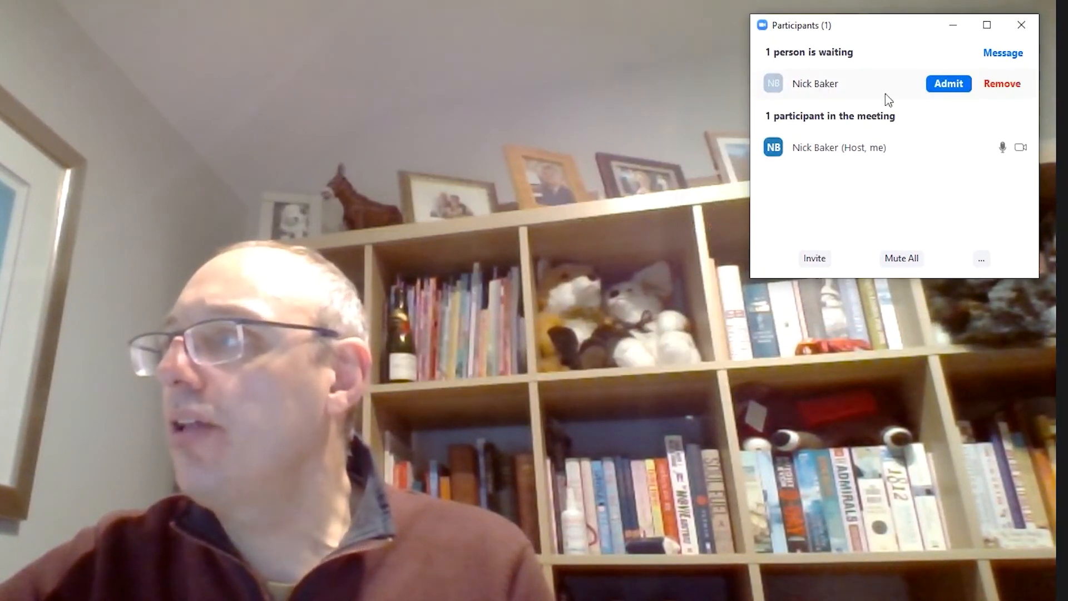
pyautogui.moveTo(958, 93)
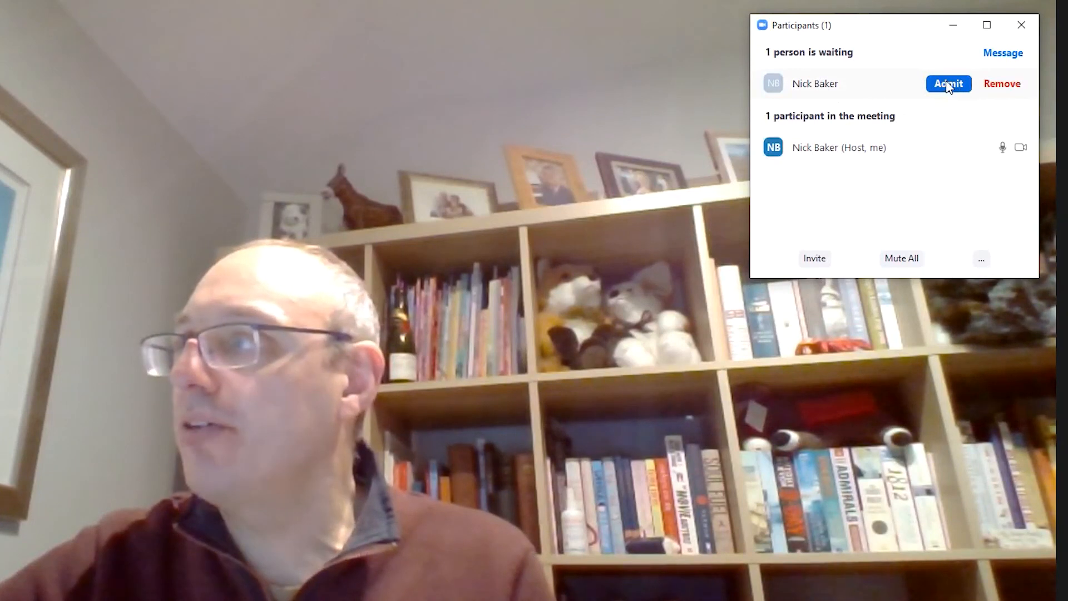
pyautogui.click(947, 84)
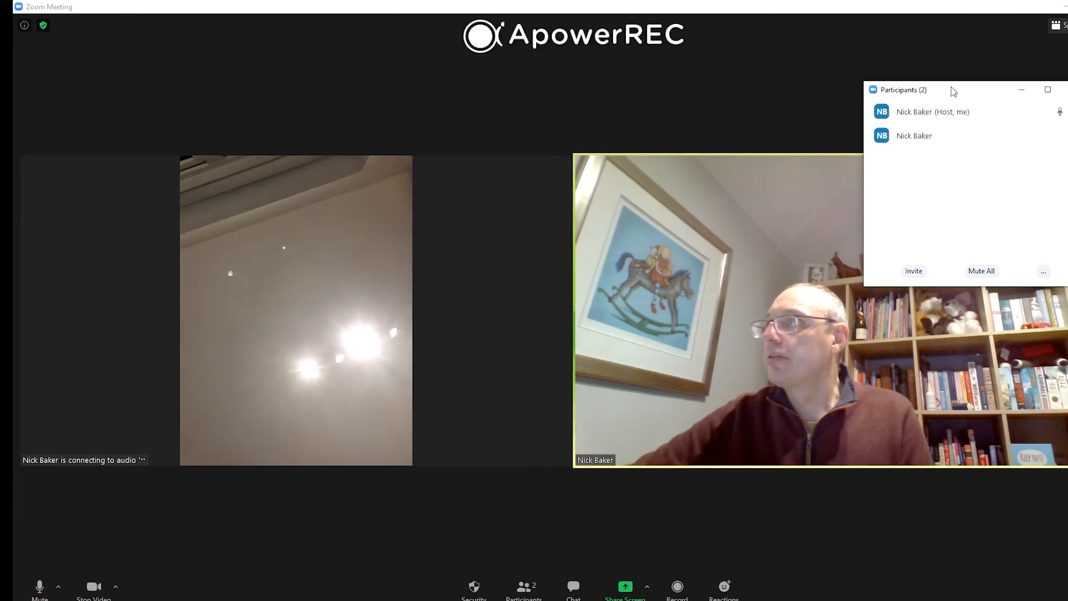
# Step: End the meeting for all participants
pyautogui.moveTo(952, 91); pyautogui.dragTo(1022, 300)
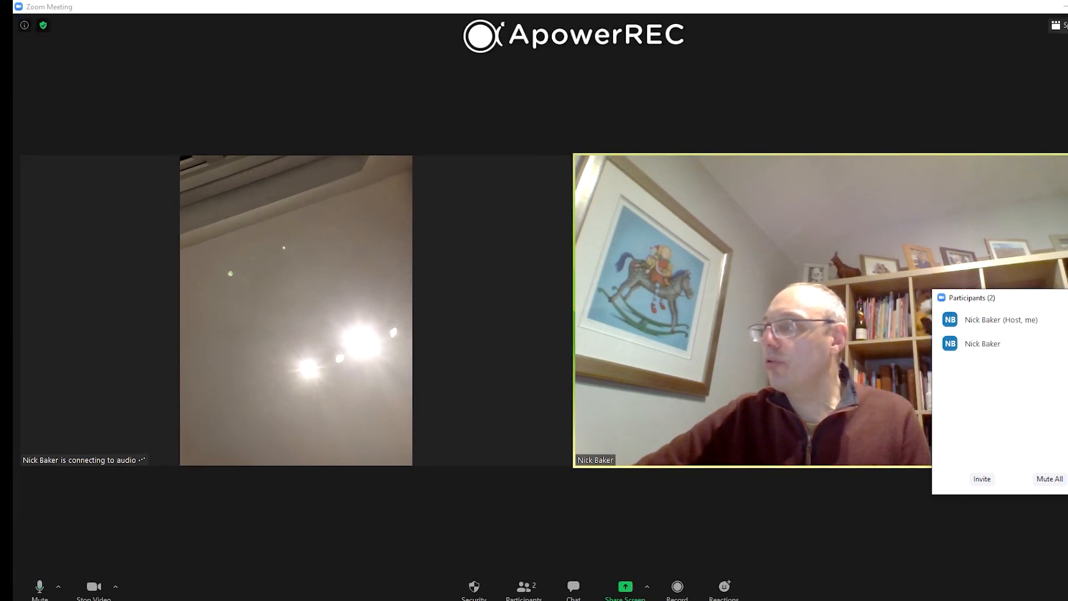
pyautogui.click(1032, 582)
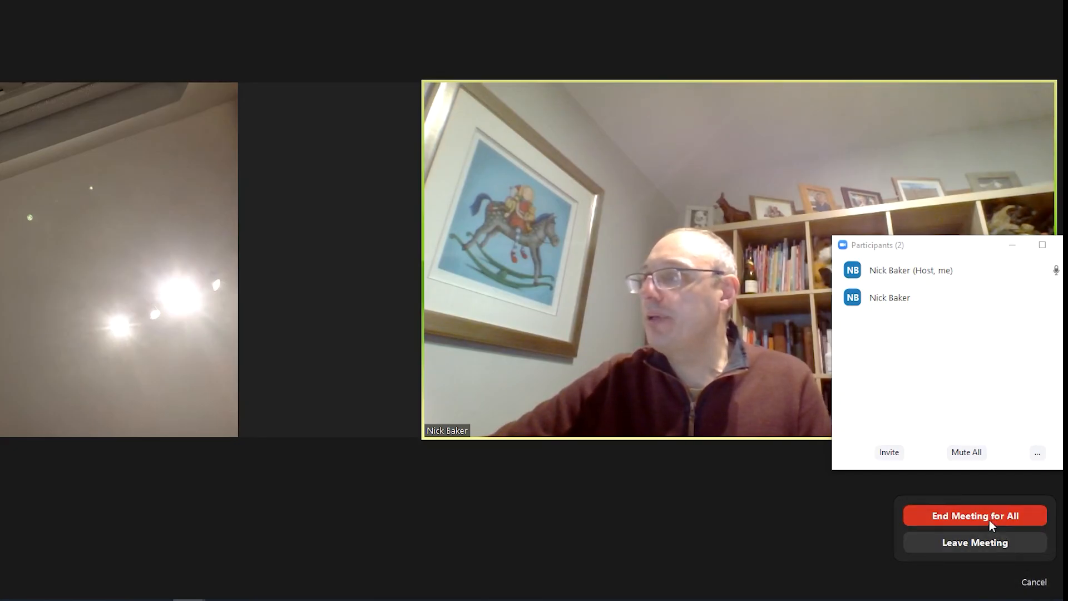
pyautogui.click(989, 520)
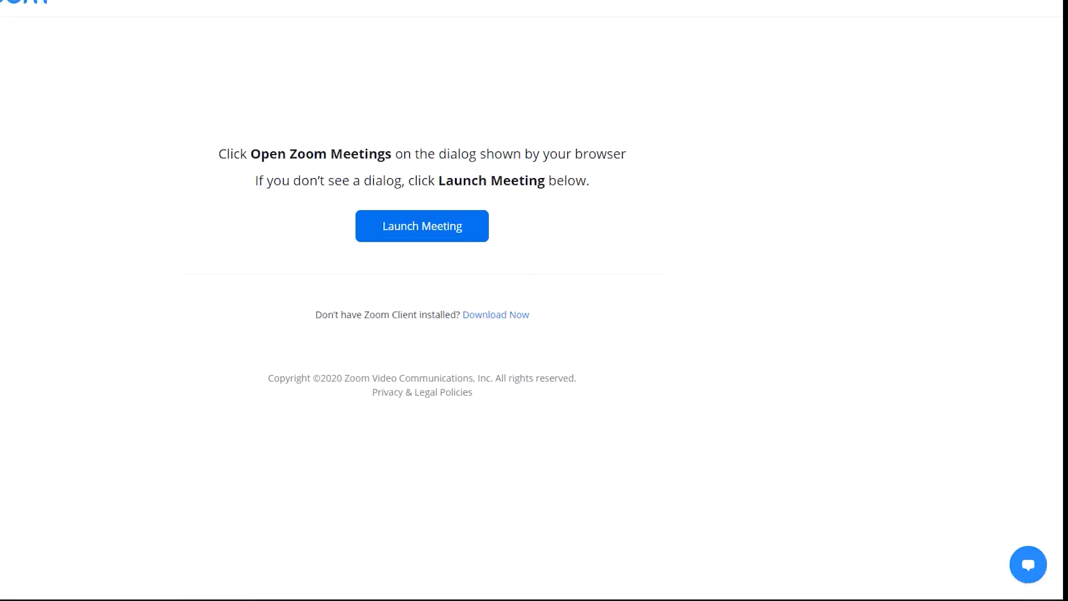